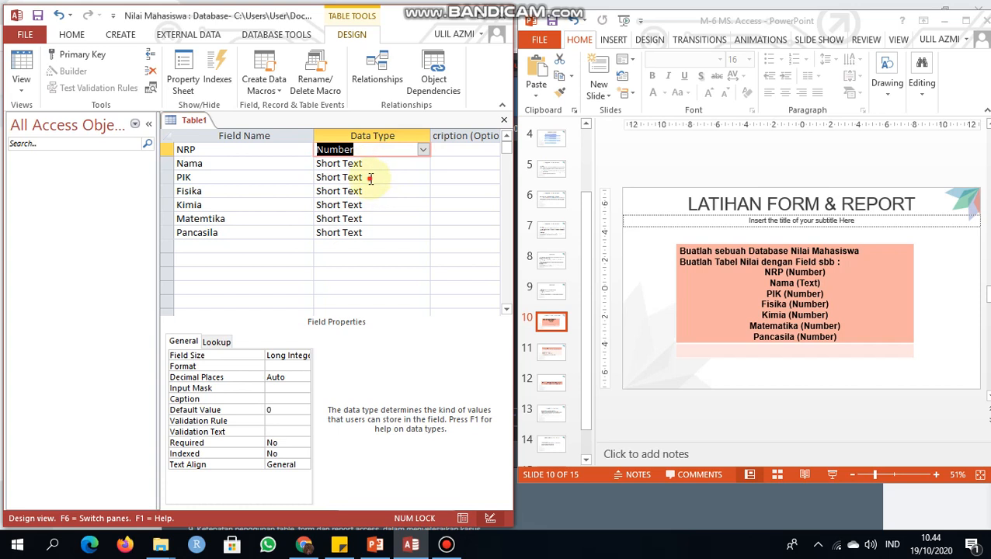
# Step: Set the data type of the PIK, Fisika and Kimia fields to Number
pyautogui.click(422, 178)
pyautogui.click(395, 220)
pyautogui.click(378, 192)
pyautogui.click(421, 191)
pyautogui.click(382, 229)
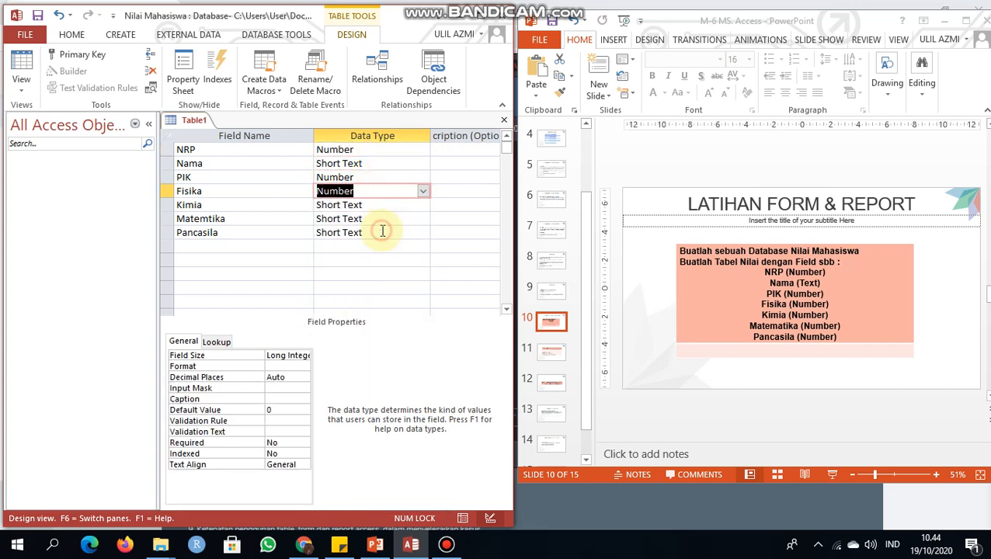
pyautogui.click(375, 205)
pyautogui.click(422, 205)
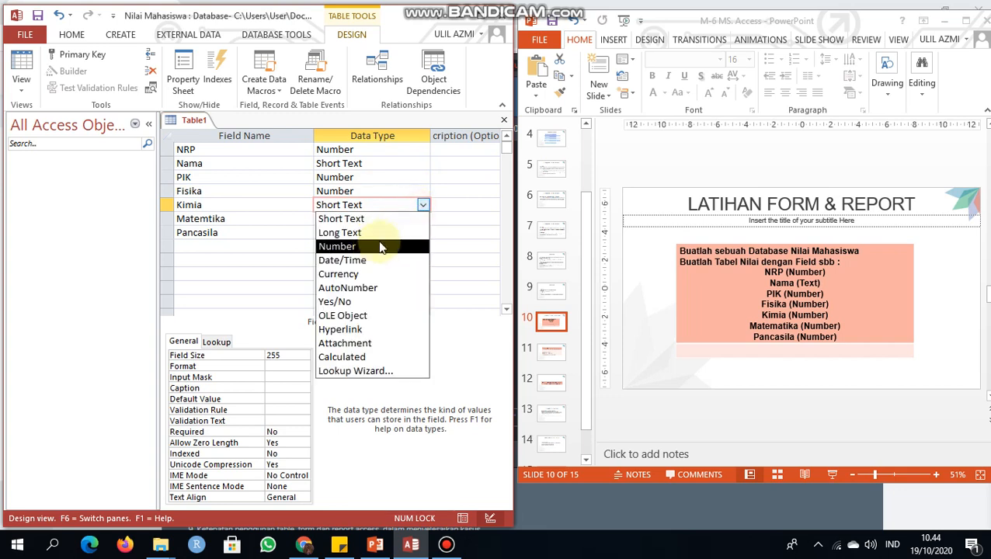
pyautogui.click(380, 247)
# Step: Set the Matemtika and Pancasila fields to the Number data type and correct the misspelled field name to Matematika
pyautogui.click(379, 219)
pyautogui.click(422, 219)
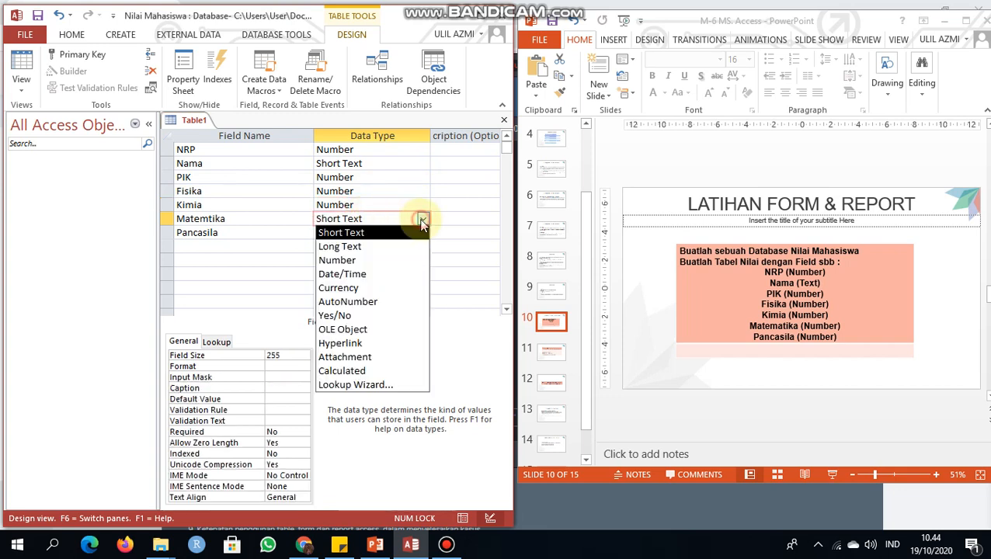
pyautogui.click(341, 260)
pyautogui.click(416, 232)
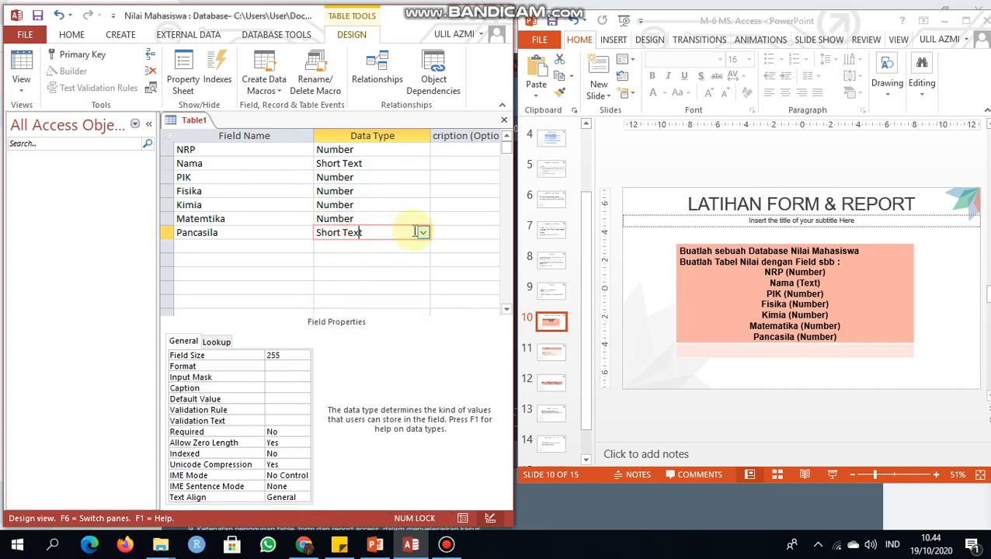
pyautogui.click(420, 232)
pyautogui.click(409, 277)
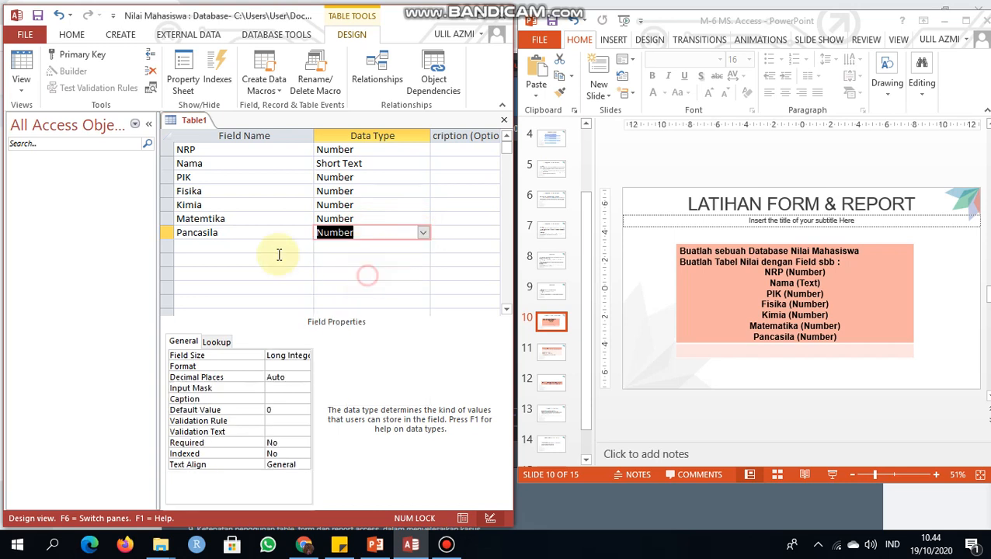
pyautogui.click(206, 219)
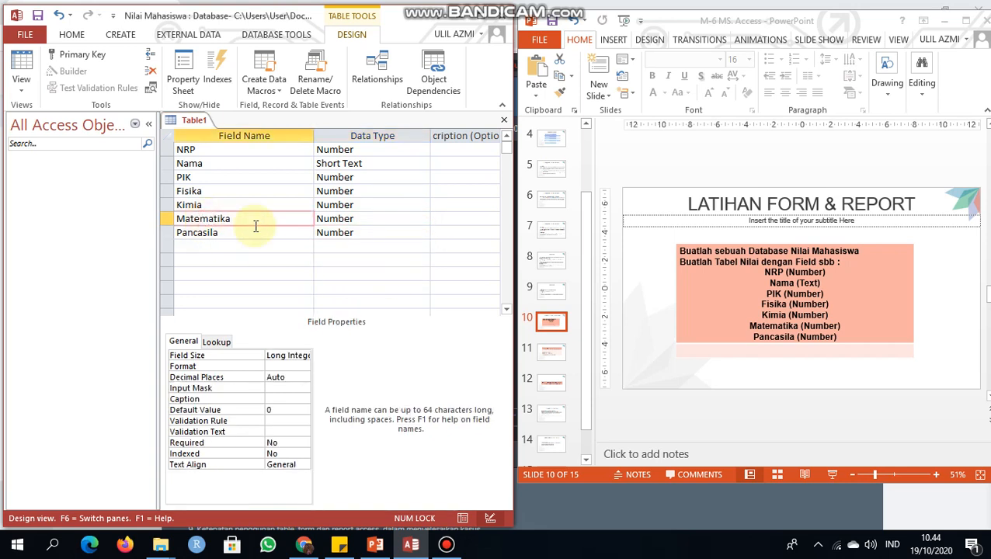
# Step: Start saving the table under the name Table Nilai, and cancel at the offer to create a primary key
pyautogui.rightClick(181, 122)
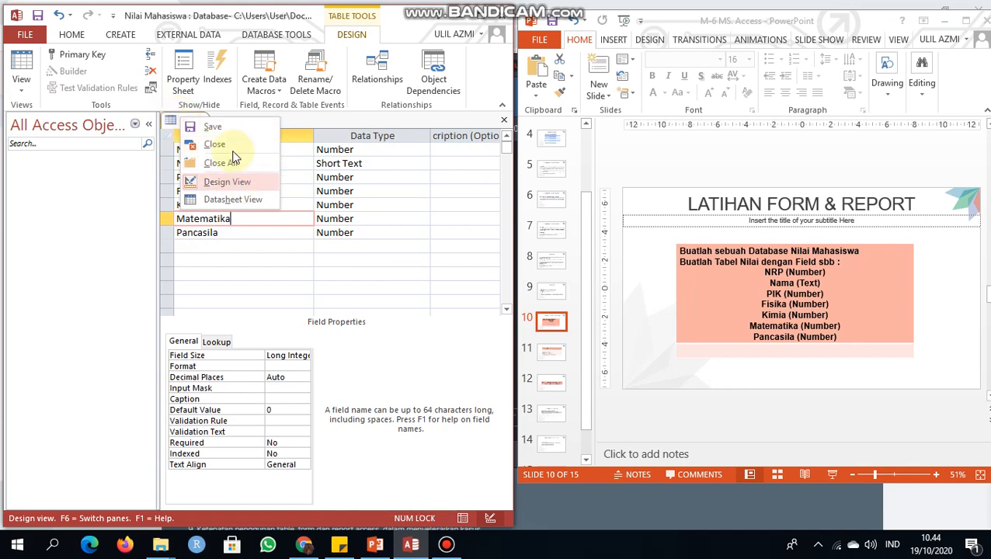
pyautogui.click(214, 127)
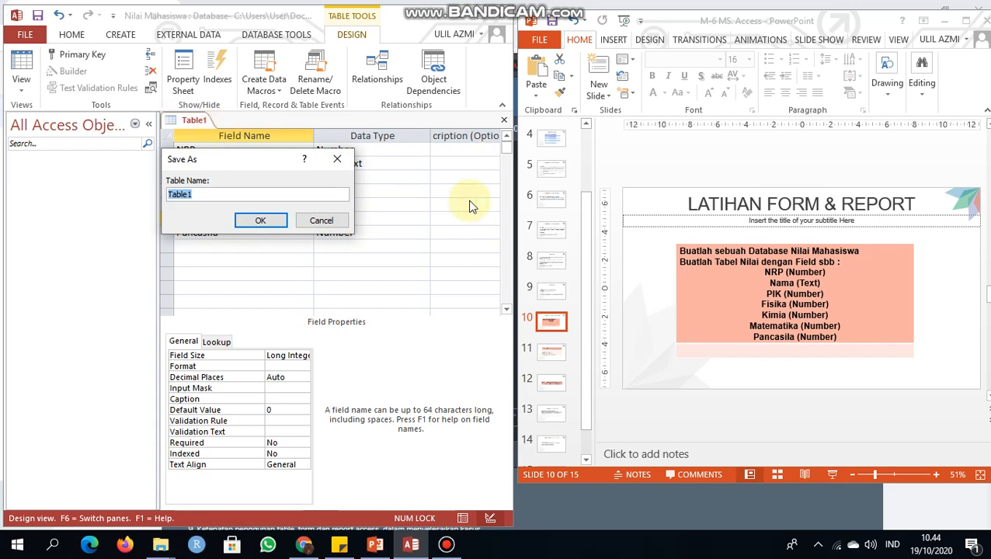
pyautogui.write('Table')
pyautogui.press('capslock')
pyautogui.write('N')
pyautogui.press('capslock')
pyautogui.write('ilai')
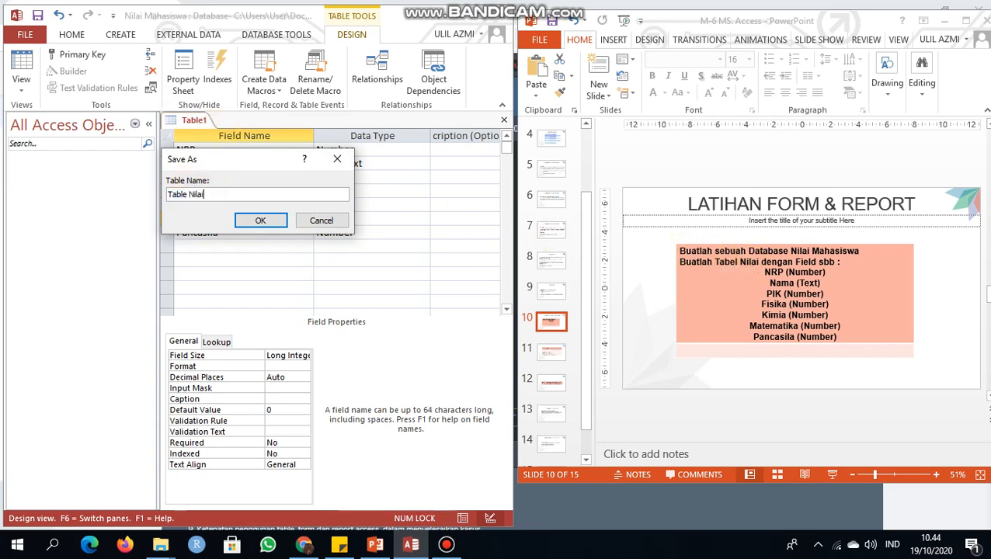
pyautogui.click(260, 219)
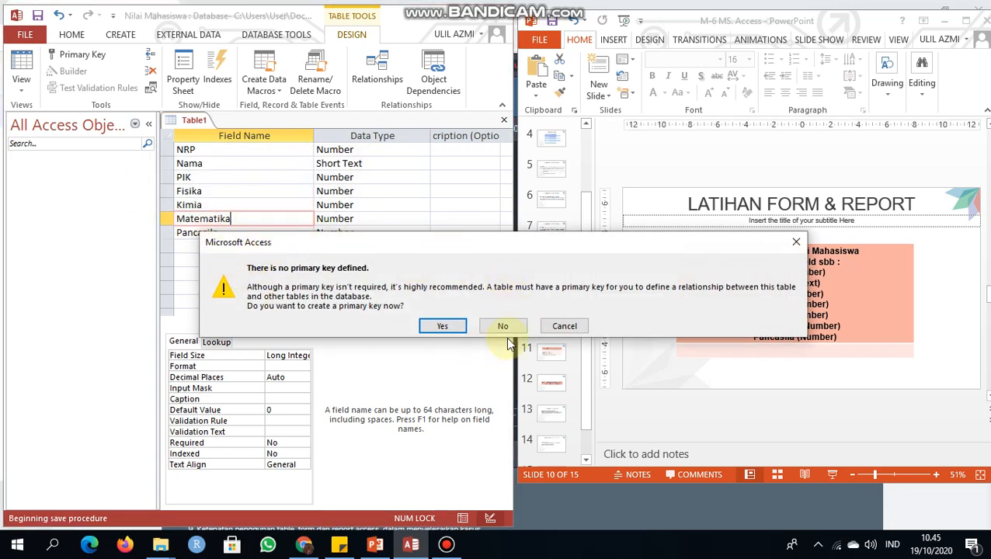
pyautogui.click(564, 326)
# Step: Make the NRP field the table's primary key
pyautogui.click(167, 149)
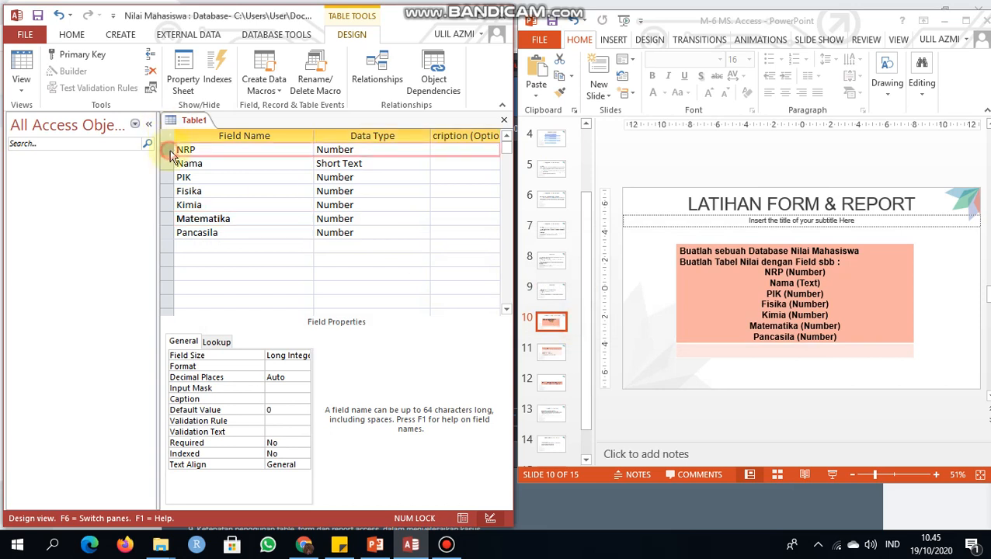
pyautogui.rightClick(165, 155)
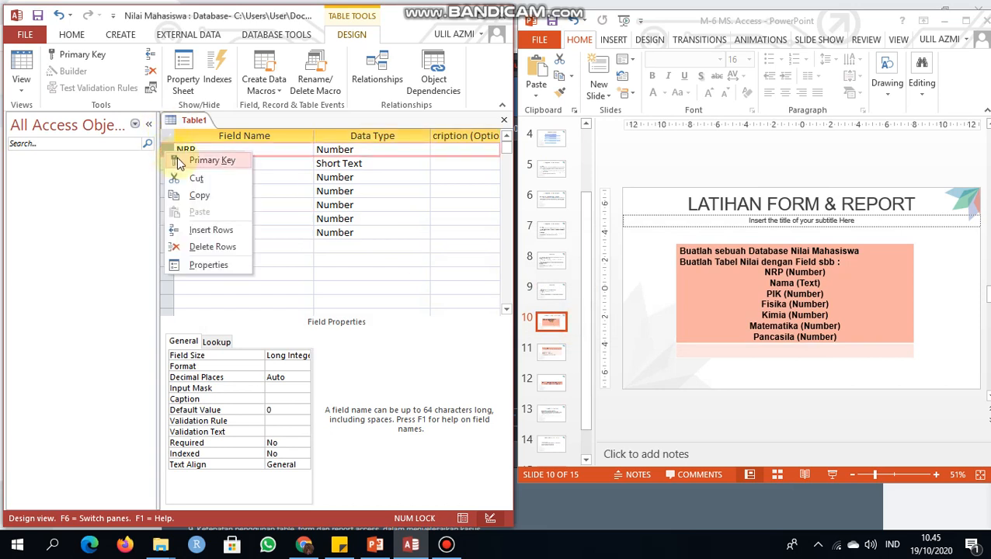
pyautogui.click(165, 155)
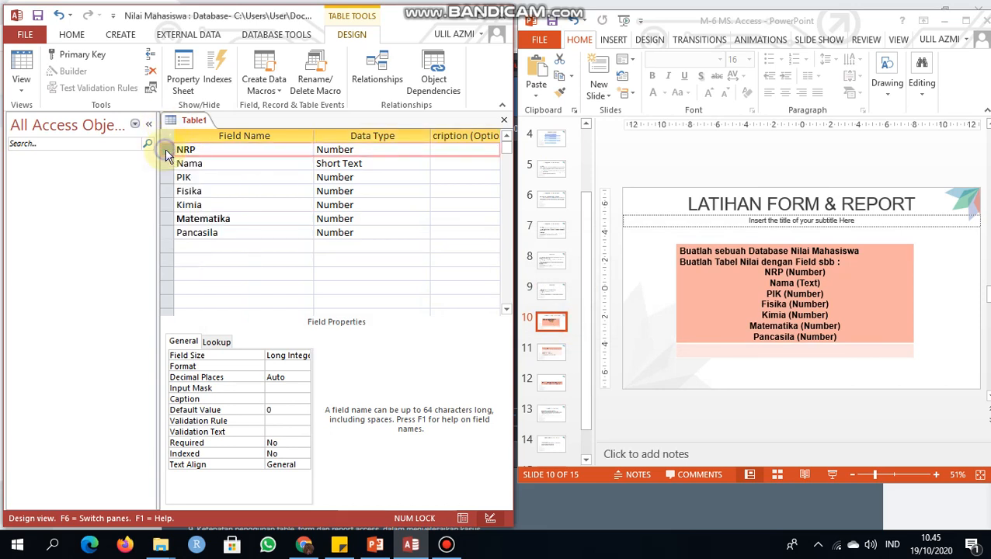
pyautogui.rightClick(166, 155)
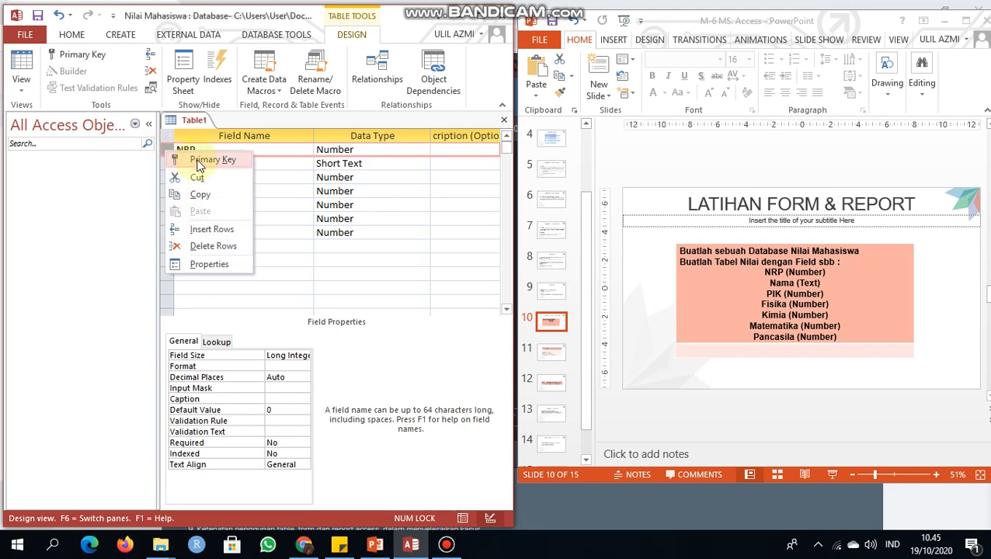
pyautogui.click(199, 160)
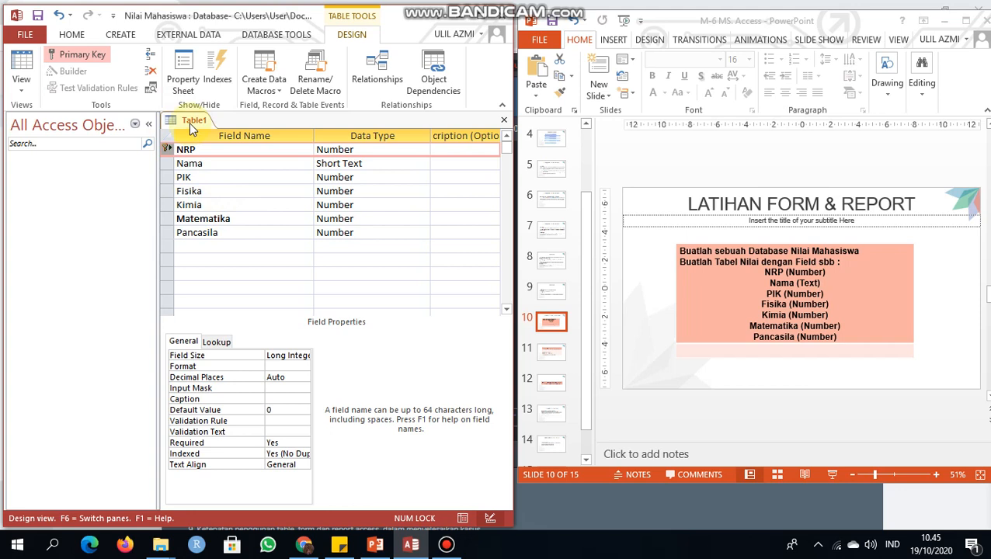
# Step: Save the table design under the name Table Nilai
pyautogui.rightClick(193, 128)
pyautogui.click(202, 132)
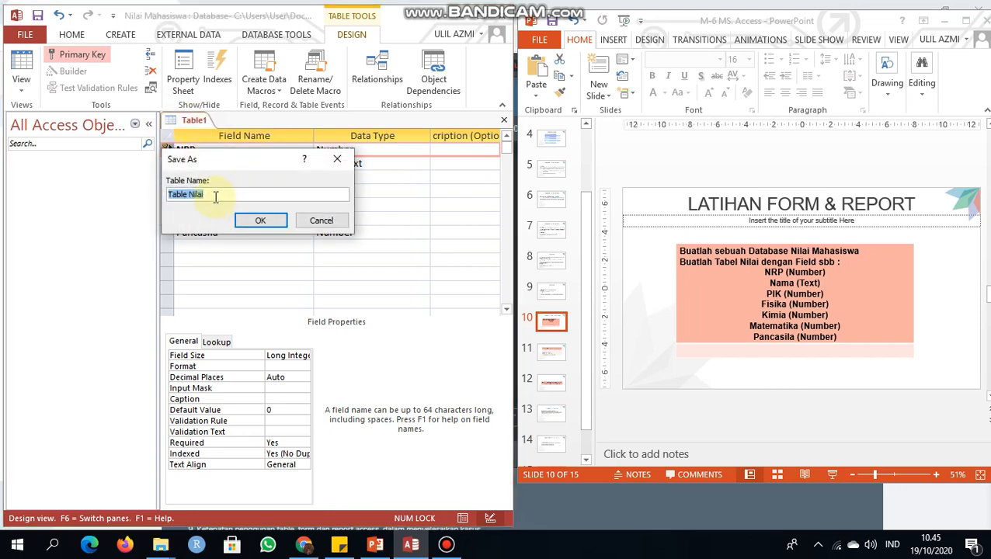
pyautogui.click(260, 220)
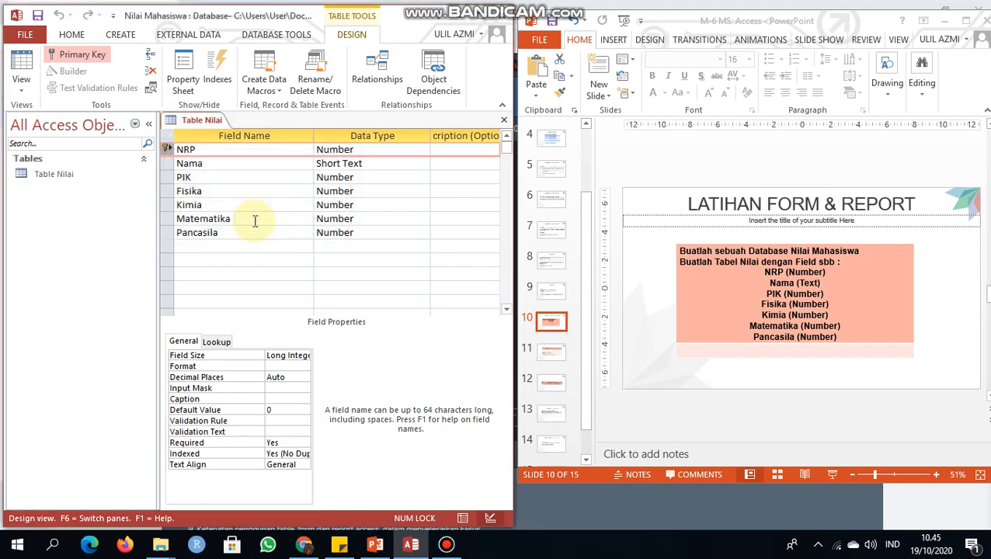
pyautogui.rightClick(198, 122)
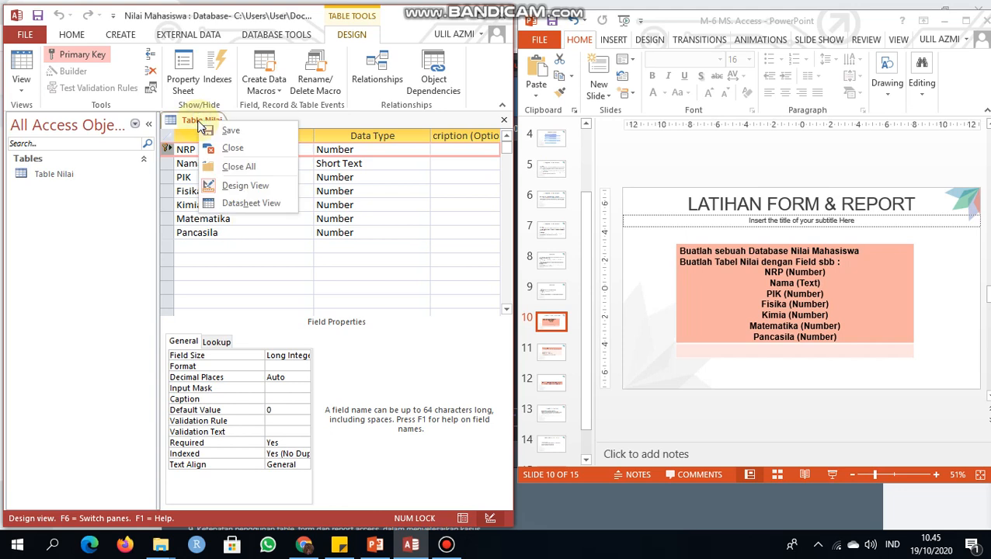
pyautogui.click(186, 122)
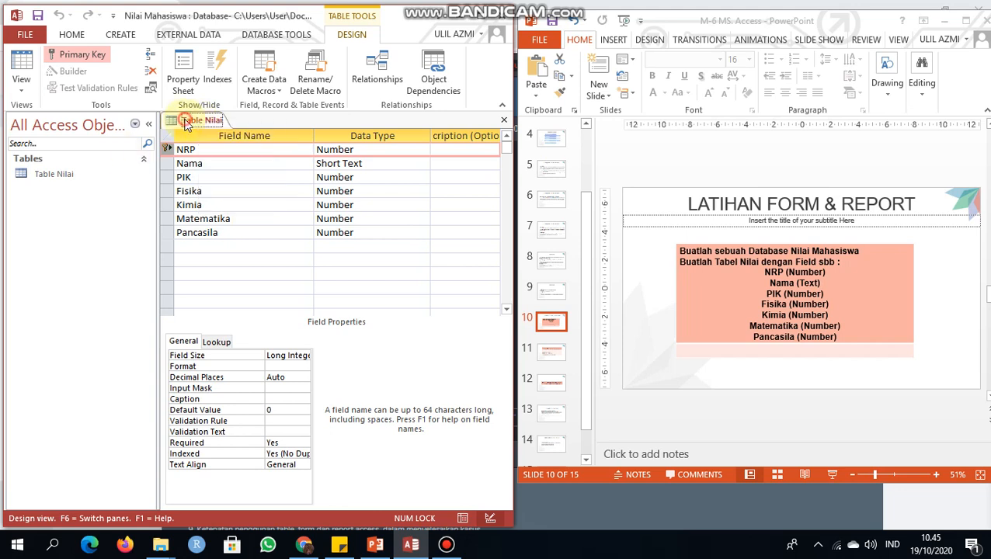
# Step: Open Table Nilai for data entry and fill in the student's NRP number and name in the first record
pyautogui.doubleClick(66, 177)
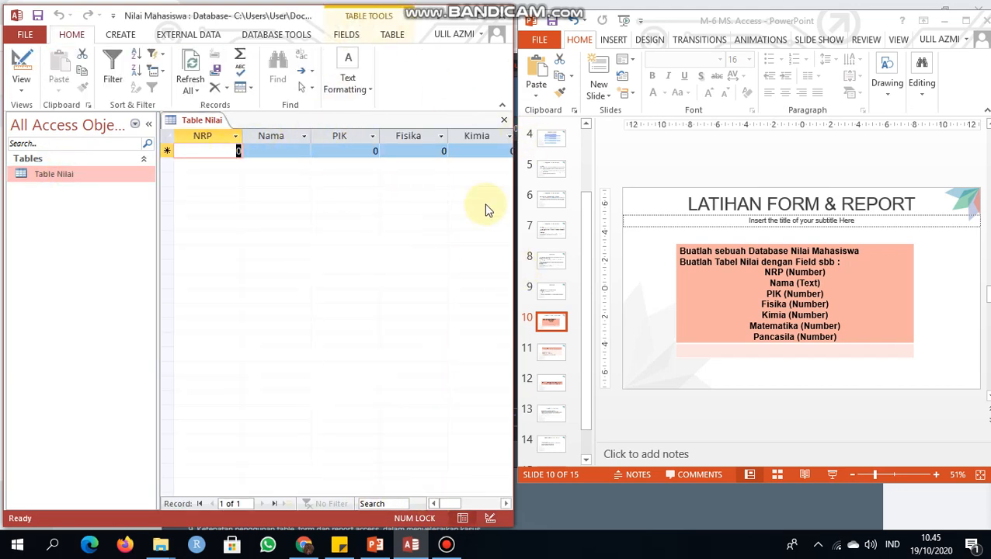
pyautogui.click(265, 152)
pyautogui.click(224, 150)
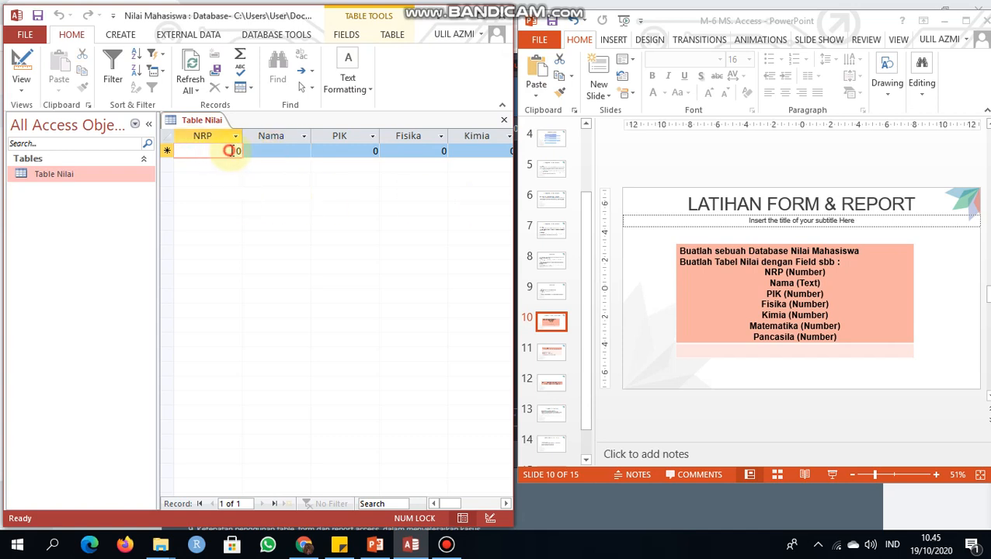
pyautogui.press('BackSpace')
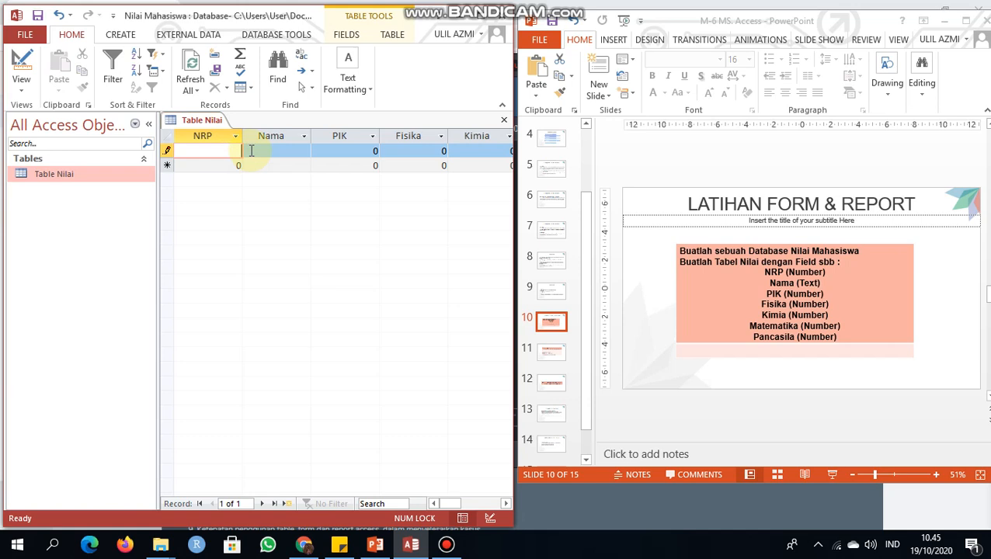
pyautogui.press('Tab')
pyautogui.press('capslock')
pyautogui.write('A')
pyautogui.press('capslock')
pyautogui.write('zmi')
pyautogui.press('Tab')
# Step: Enter the first record's scores: PIK 78, Fisika 98, Kimia 86, Matematika 65 and Pancasila 87
pyautogui.write('78')
pyautogui.press('Tab')
pyautogui.write('98')
pyautogui.press('Tab')
pyautogui.write('86')
pyautogui.press('Tab')
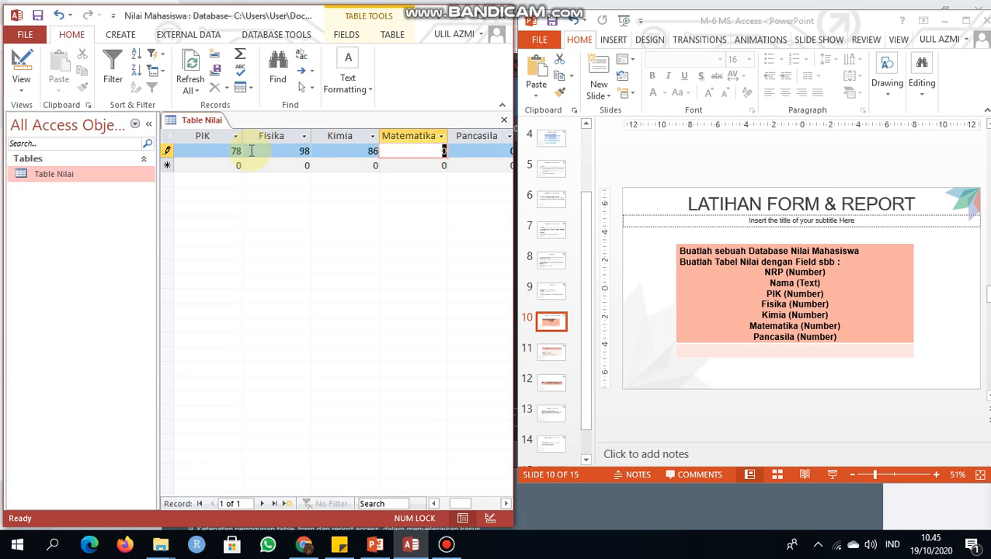
pyautogui.write('65')
pyautogui.press('Tab')
pyautogui.write('87')
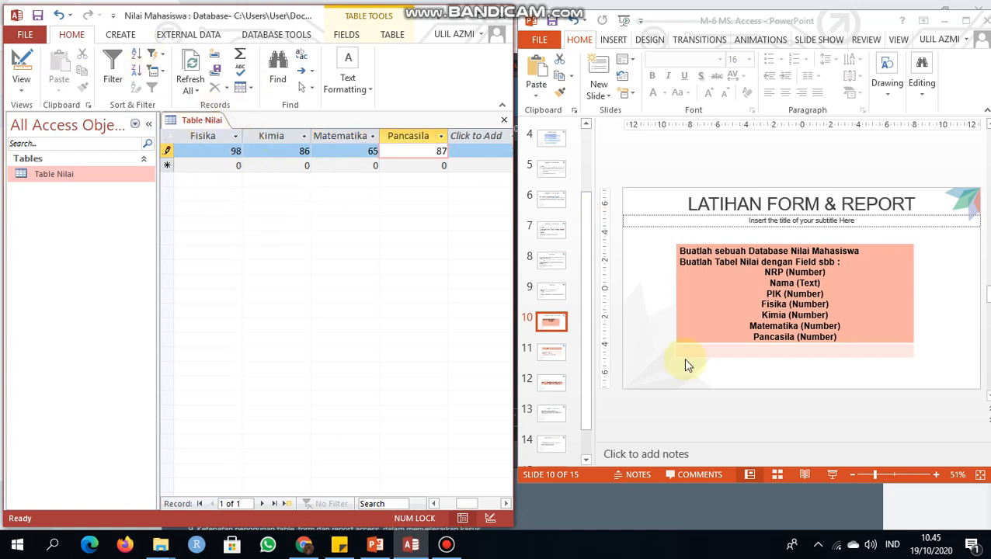
# Step: Switch to the PowerPoint presentation and display slide 11 with the query exercise instructions
pyautogui.click(555, 147)
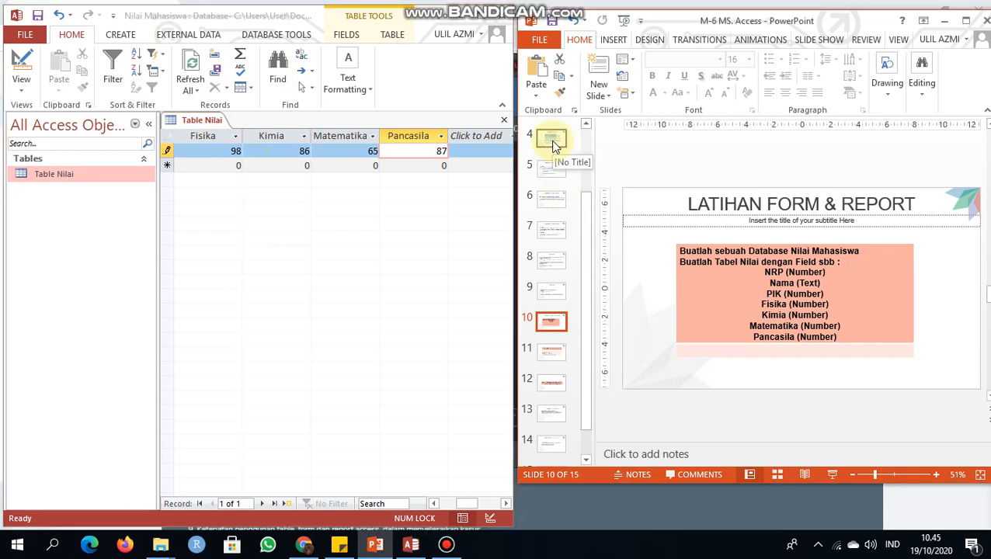
pyautogui.click(554, 146)
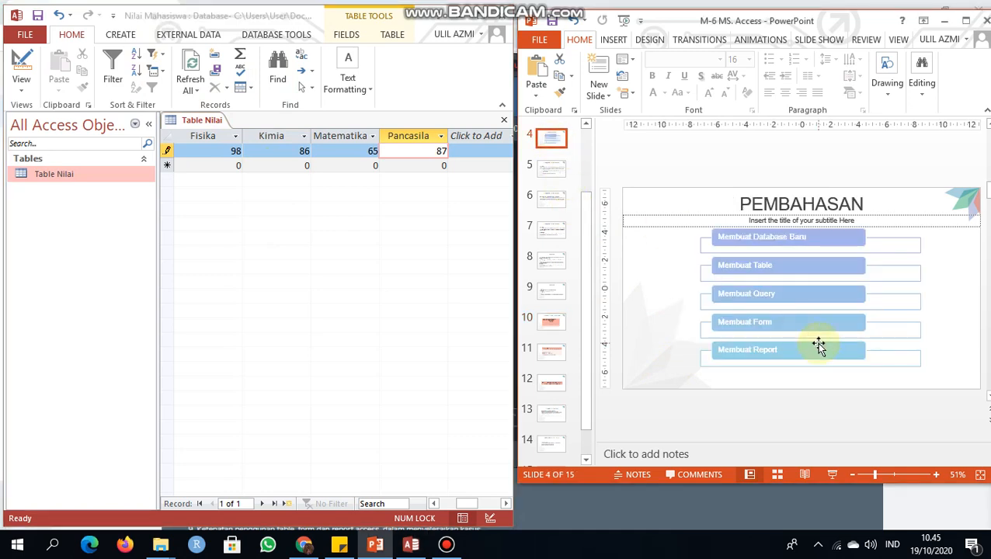
pyautogui.click(552, 357)
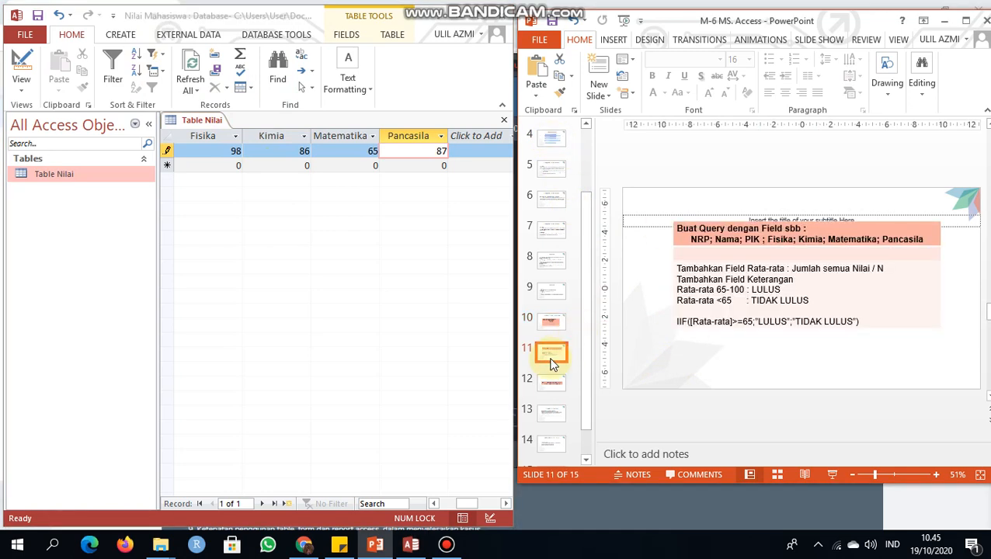
# Step: Return to Access, save Table Nilai and close it
pyautogui.rightClick(191, 123)
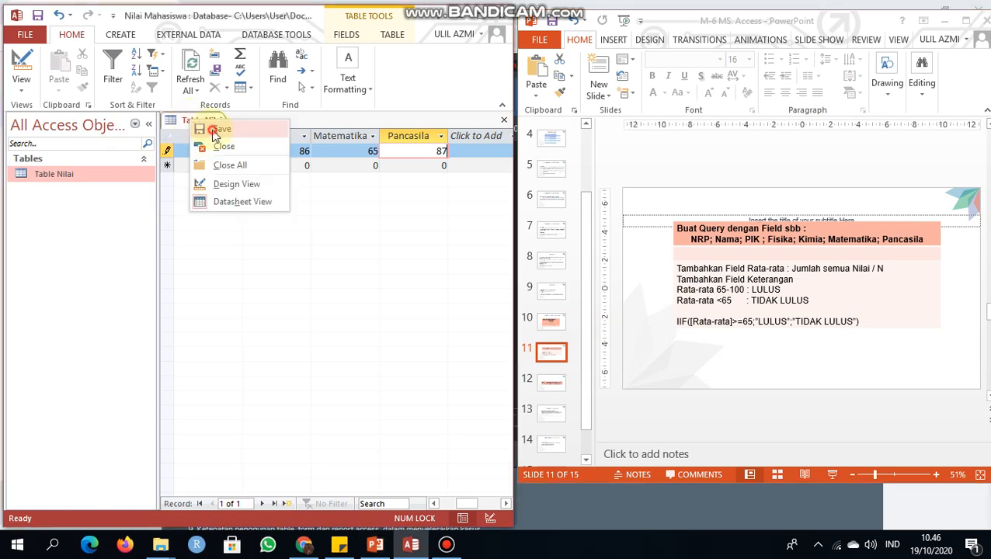
pyautogui.click(209, 130)
pyautogui.rightClick(192, 118)
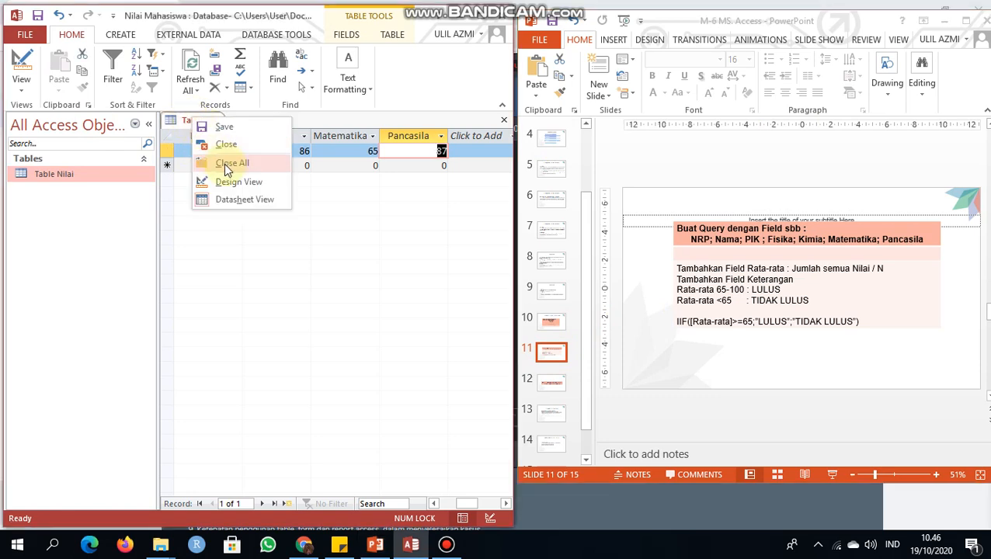
pyautogui.click(224, 146)
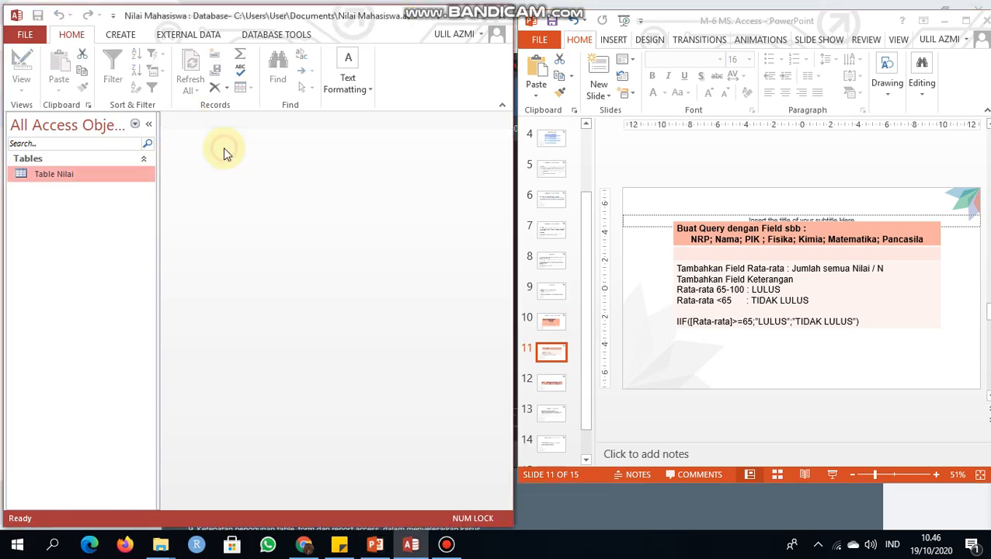
# Step: Maximize the Access window and create a new query in design view with Table Nilai as its source
pyautogui.click(121, 35)
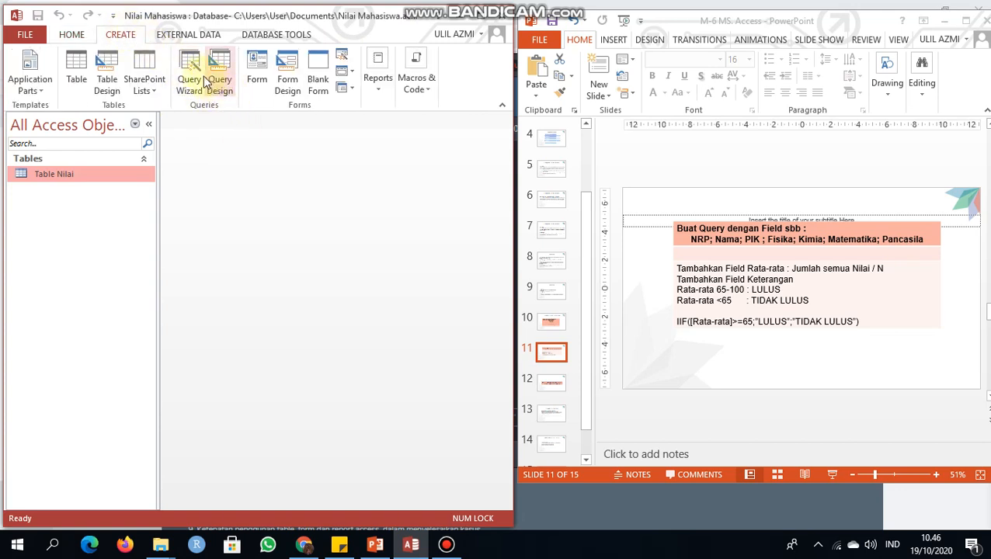
pyautogui.doubleClick(480, 17)
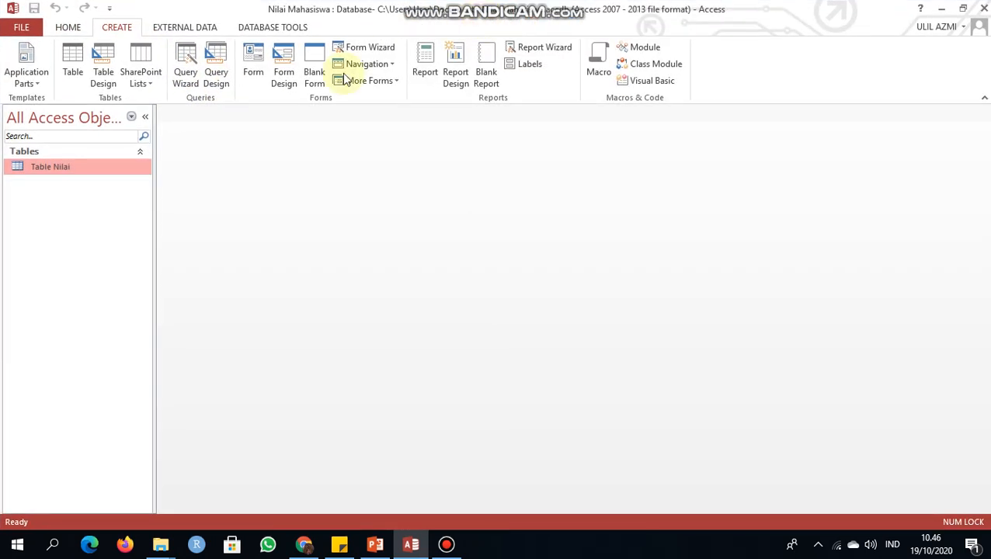
pyautogui.click(216, 62)
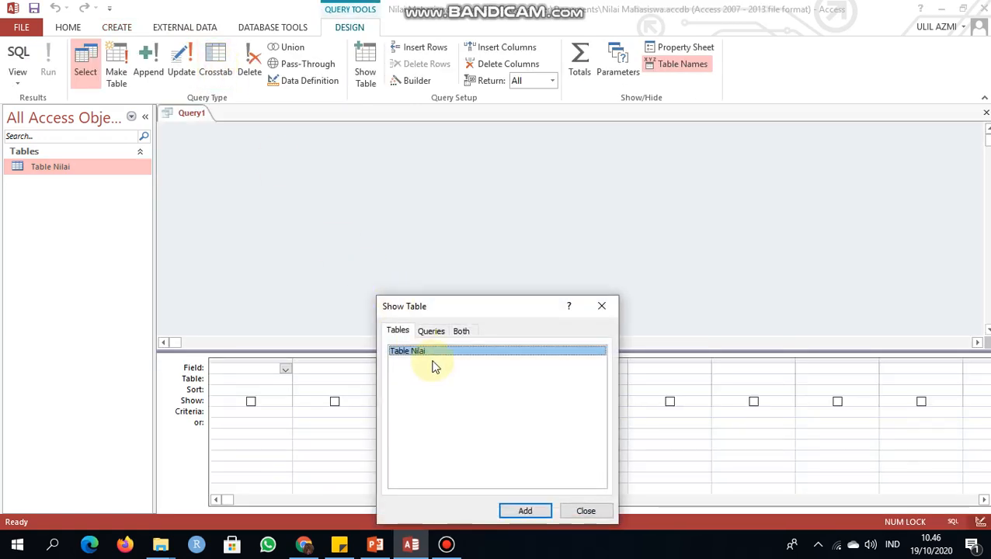
pyautogui.click(528, 512)
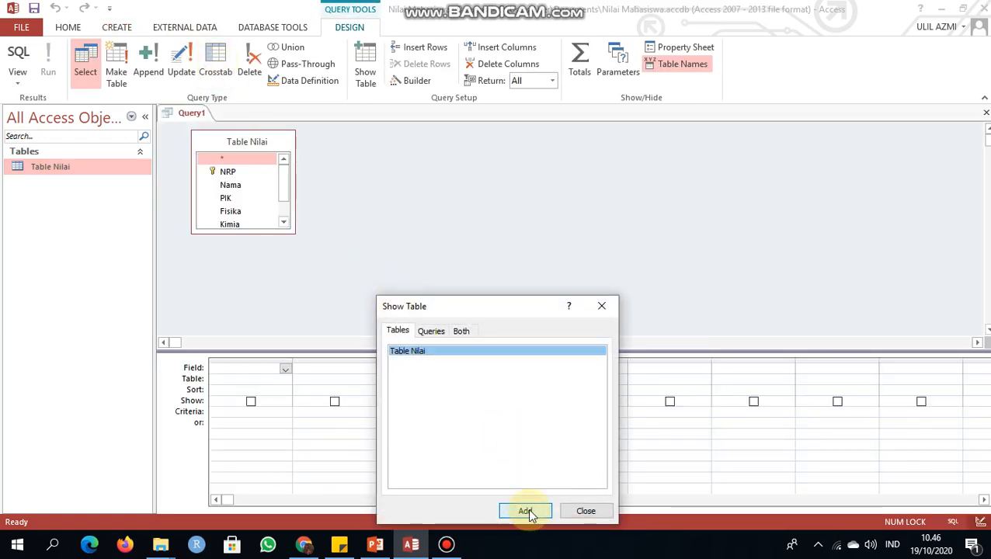
pyautogui.click(590, 510)
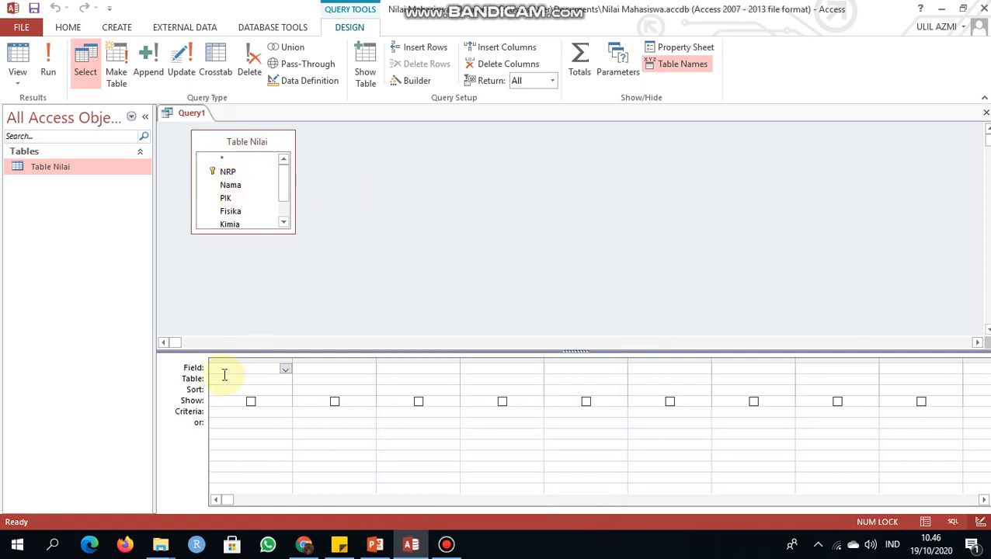
# Step: Add the NRP and Nama fields of Table Nilai as the first two columns of the query
pyautogui.click(285, 370)
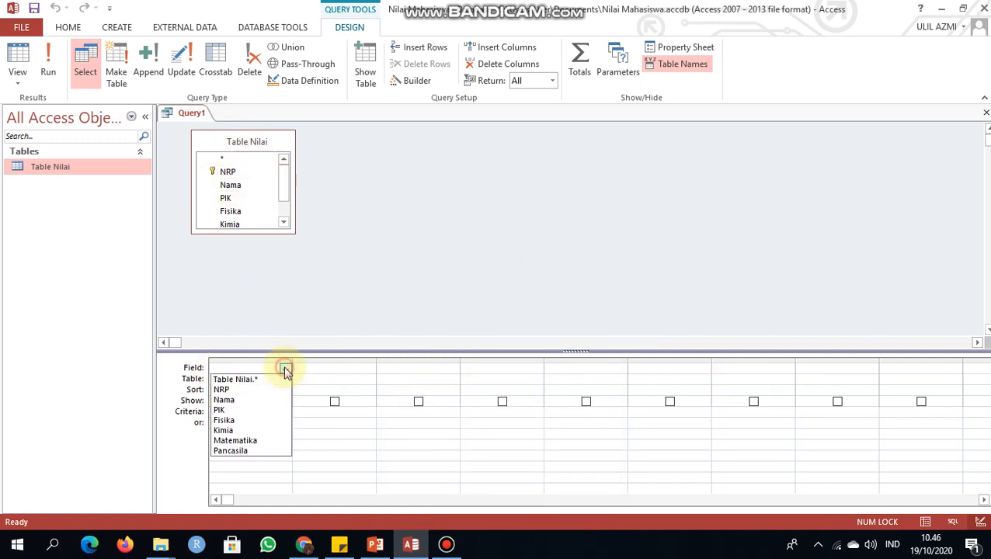
pyautogui.click(249, 390)
pyautogui.click(326, 372)
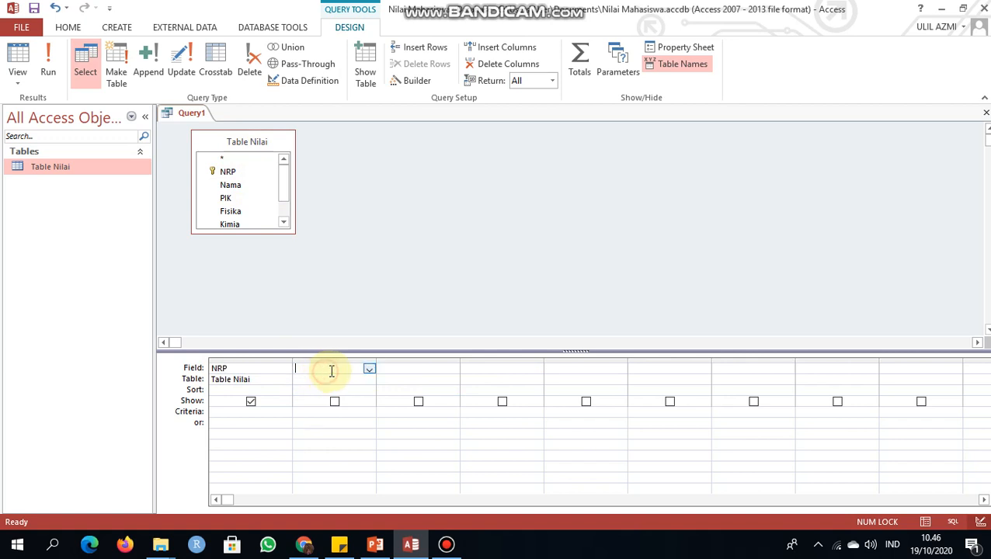
pyautogui.click(370, 369)
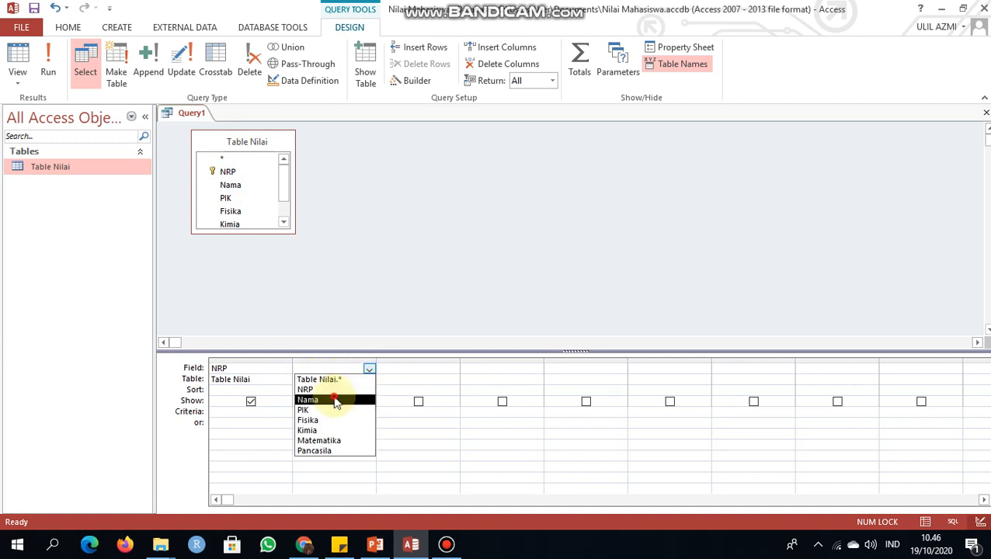
pyautogui.click(337, 399)
# Step: Add the PIK, Fisika, Kimia, Matematika and Pancasila fields of Table Nilai to the query, in that order
pyautogui.click(390, 361)
pyautogui.click(389, 368)
pyautogui.doubleClick(240, 201)
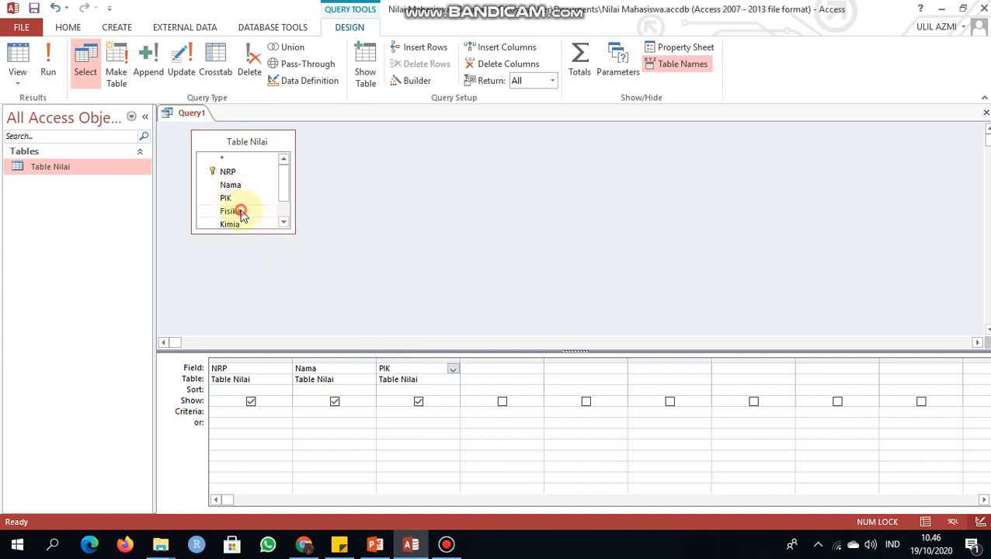
pyautogui.doubleClick(238, 212)
pyautogui.click(284, 222)
pyautogui.click(283, 222)
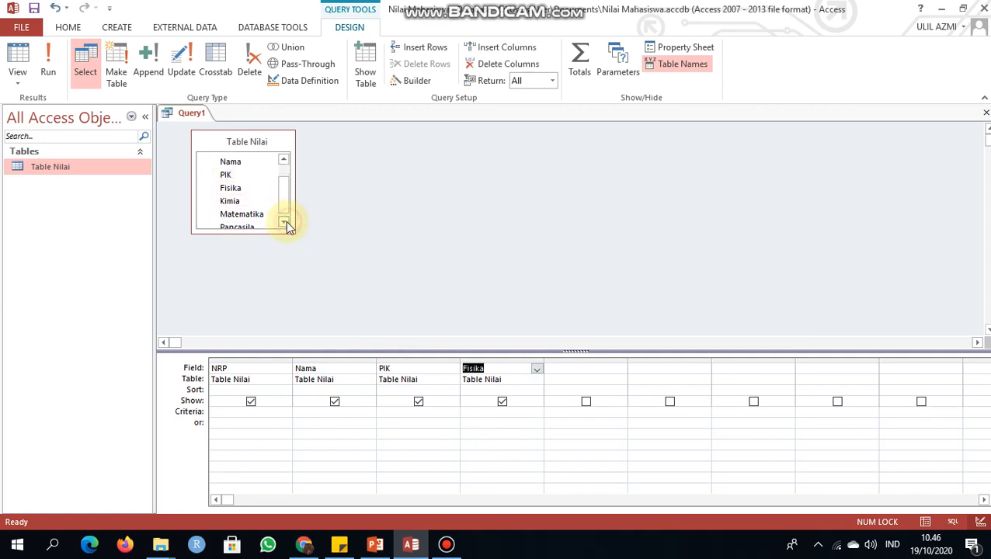
pyautogui.doubleClick(229, 202)
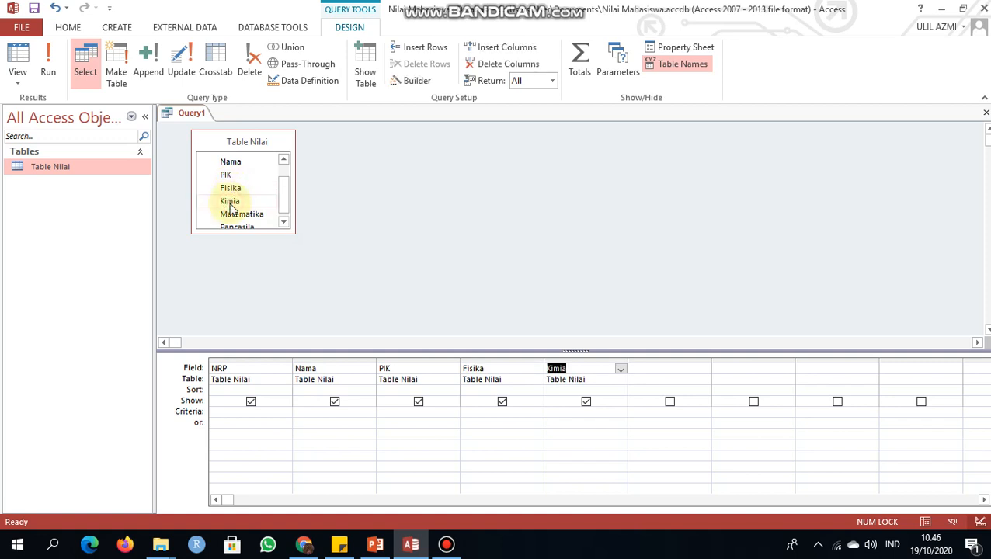
pyautogui.click(241, 215)
pyautogui.doubleClick(242, 215)
pyautogui.click(284, 223)
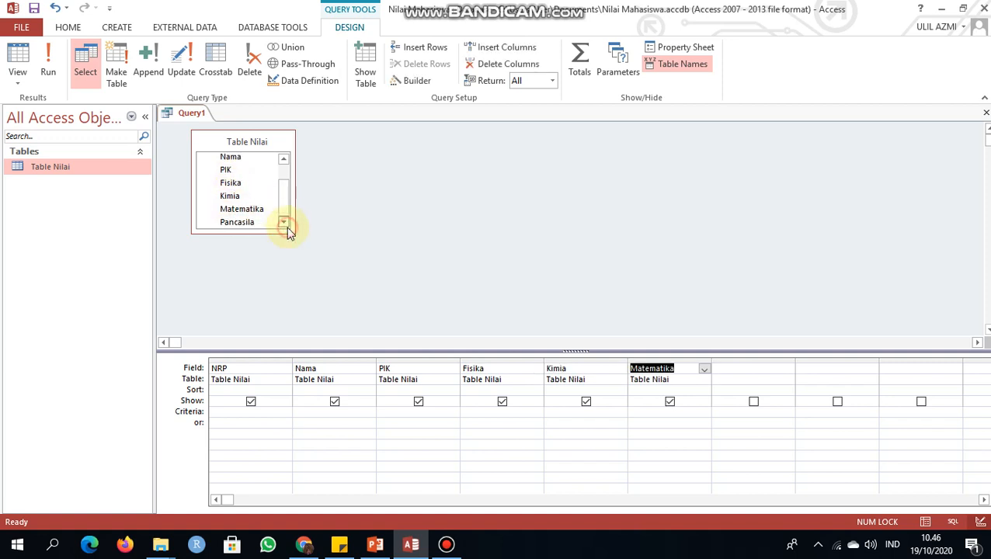
pyautogui.click(245, 223)
pyautogui.doubleClick(245, 223)
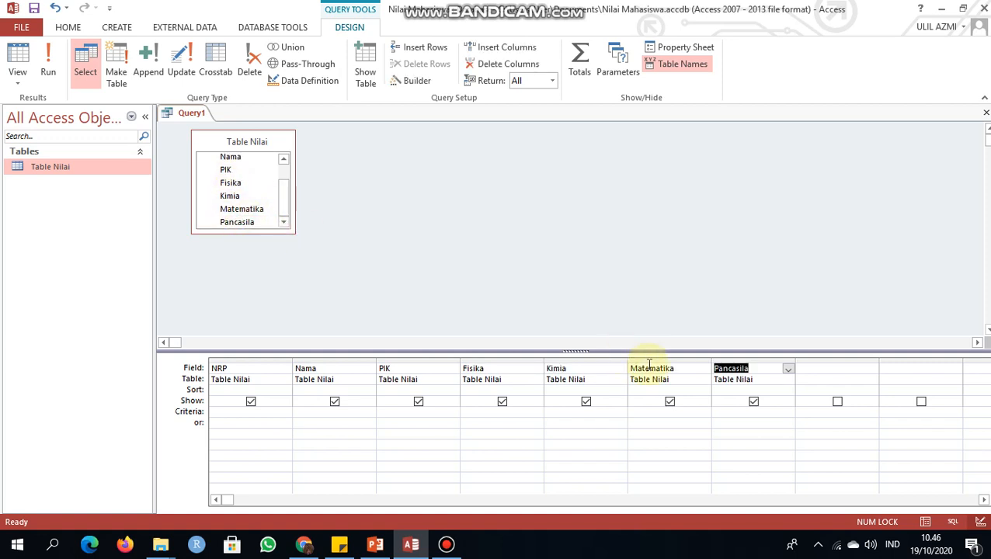
# Step: Switch to the PowerPoint presentation, read the Rata-rata field instructions on slide 11 and return to Access
pyautogui.click(820, 370)
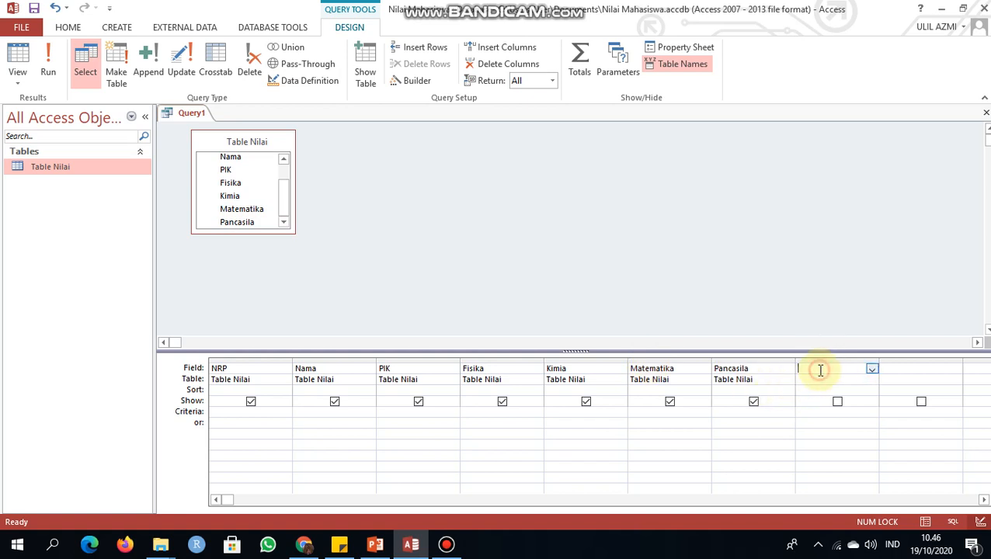
pyautogui.click(375, 545)
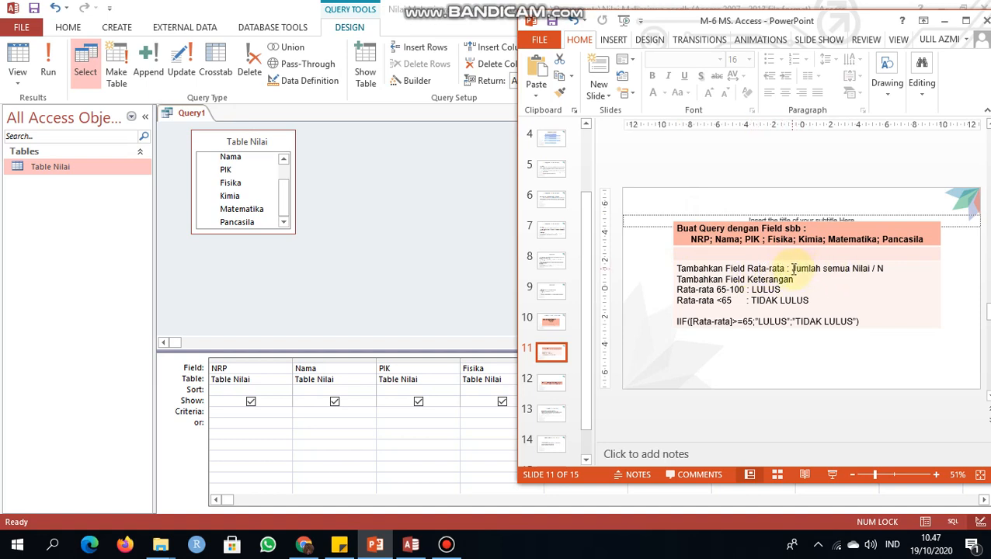
pyautogui.click(890, 268)
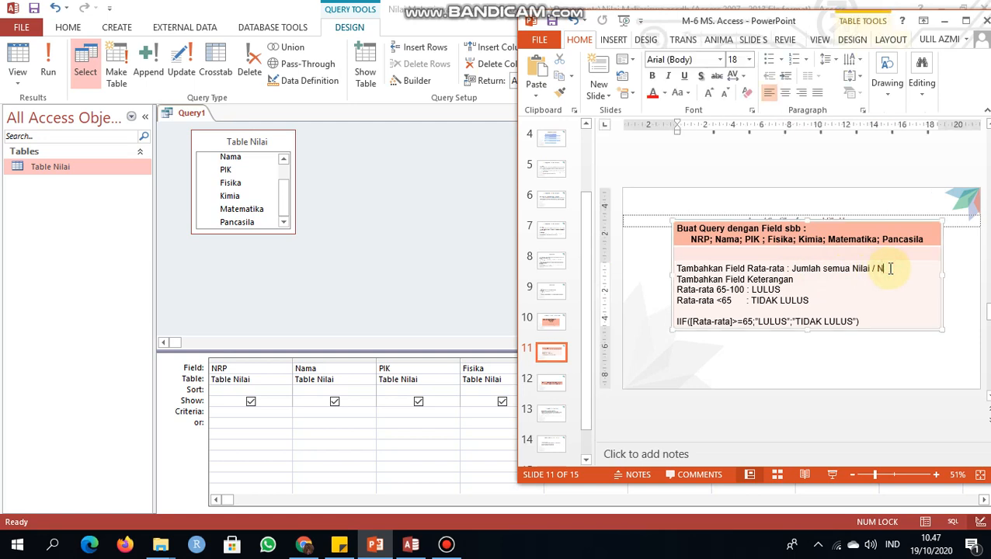
pyautogui.click(456, 380)
# Step: Open the Expression Builder for the empty query column after Pancasila and start the expression "Rata-rata : ([PIK]+["
pyautogui.click(825, 371)
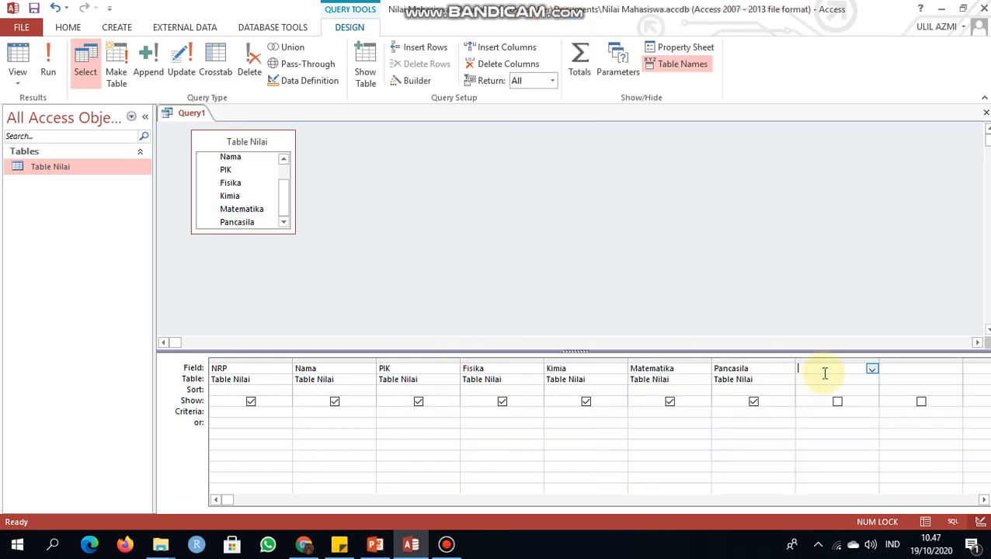
pyautogui.rightClick(841, 368)
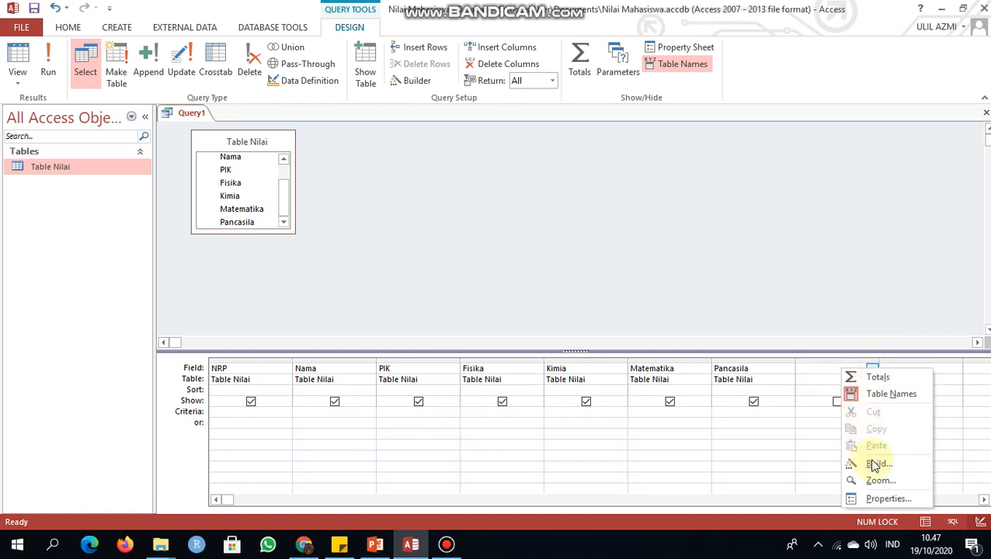
pyautogui.click(874, 464)
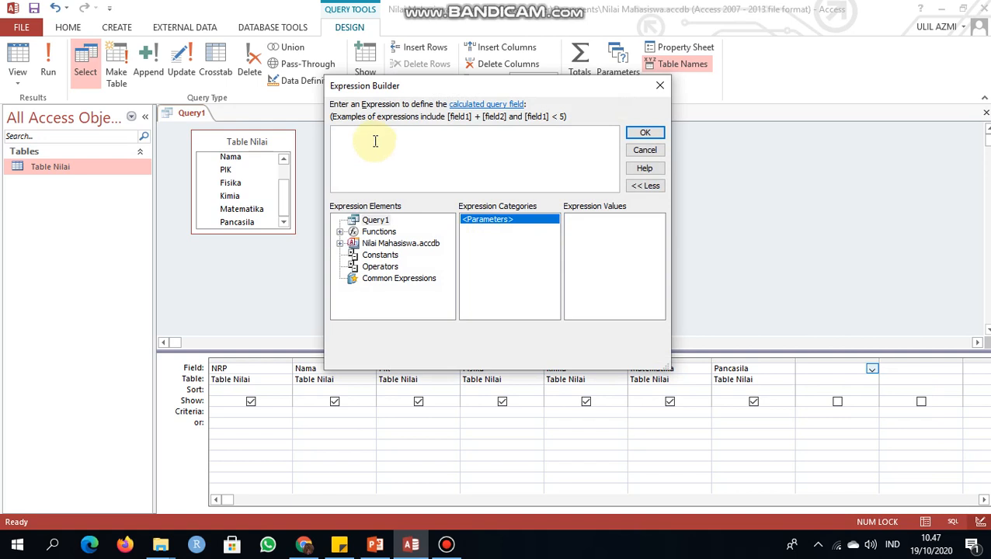
pyautogui.write('Rata-')
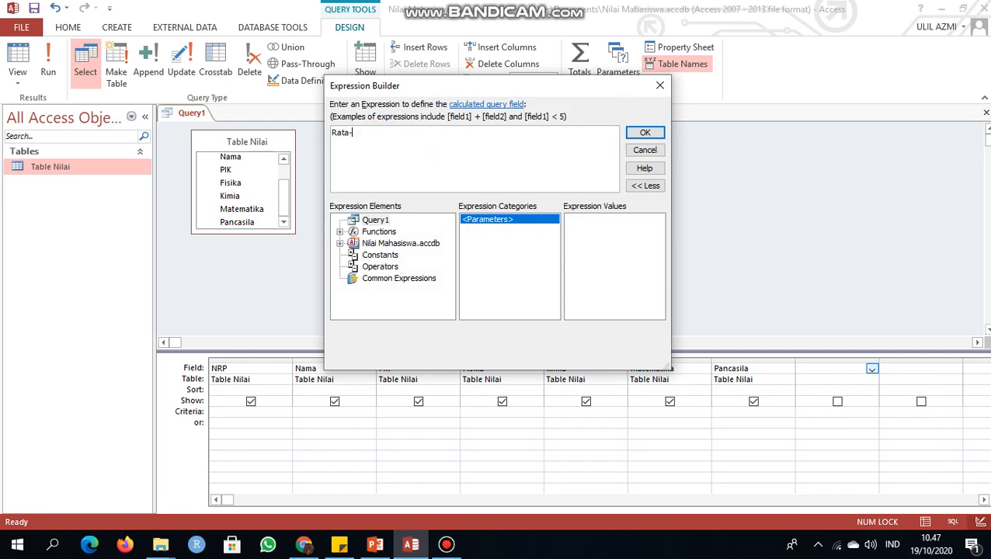
pyautogui.write('rata')
pyautogui.write(': ([')
pyautogui.press('capslock')
pyautogui.write('P')
pyautogui.write('[')
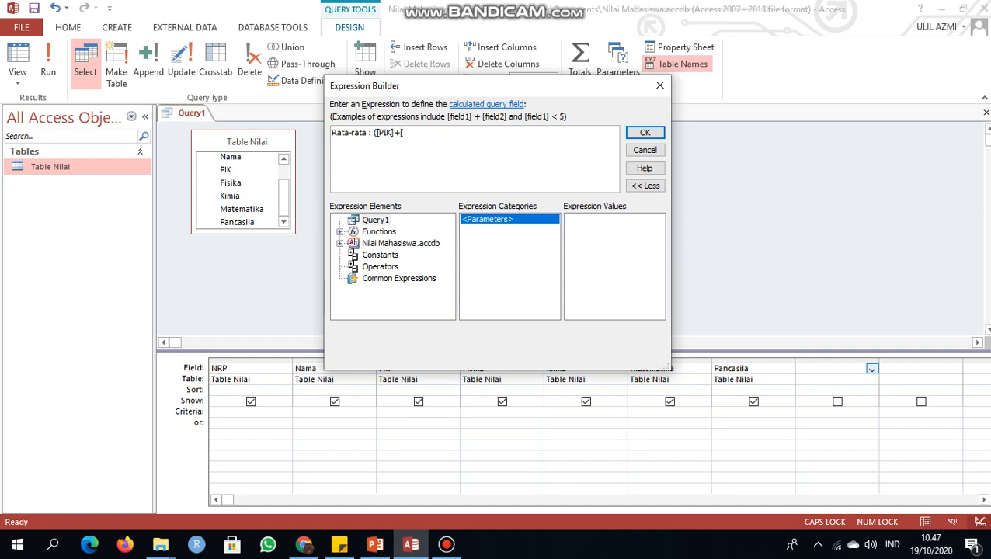
pyautogui.write('PIK]+[Fisika]+[Ki')
# Step: Continue the Rata-rata sum with the Fisika, Kimia and Matematika fields as "Fisika]+[Kimia]+[Matematika]+["
pyautogui.press('capslock')
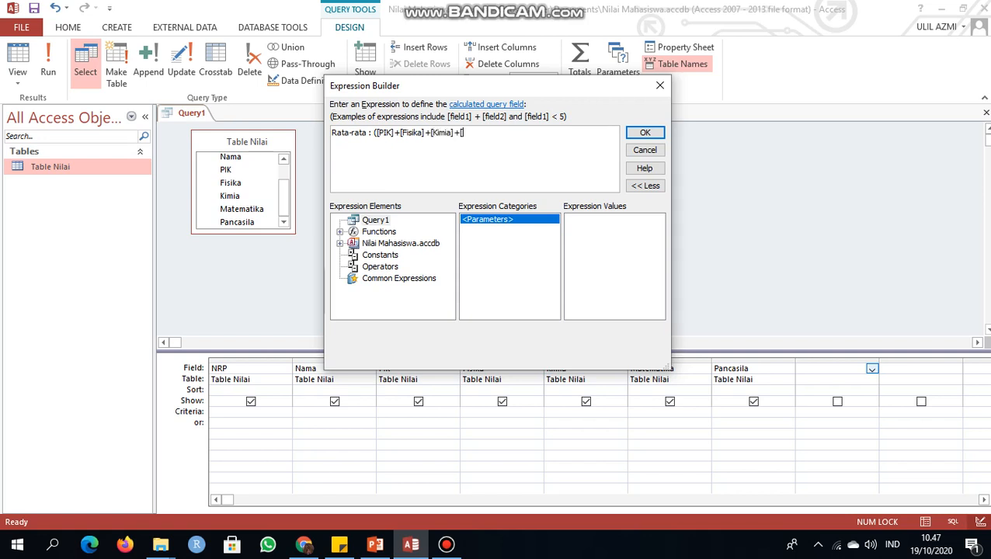
pyautogui.write('mia]+[Ma')
pyautogui.press('capslock')
pyautogui.write('team')
pyautogui.press('capslock')
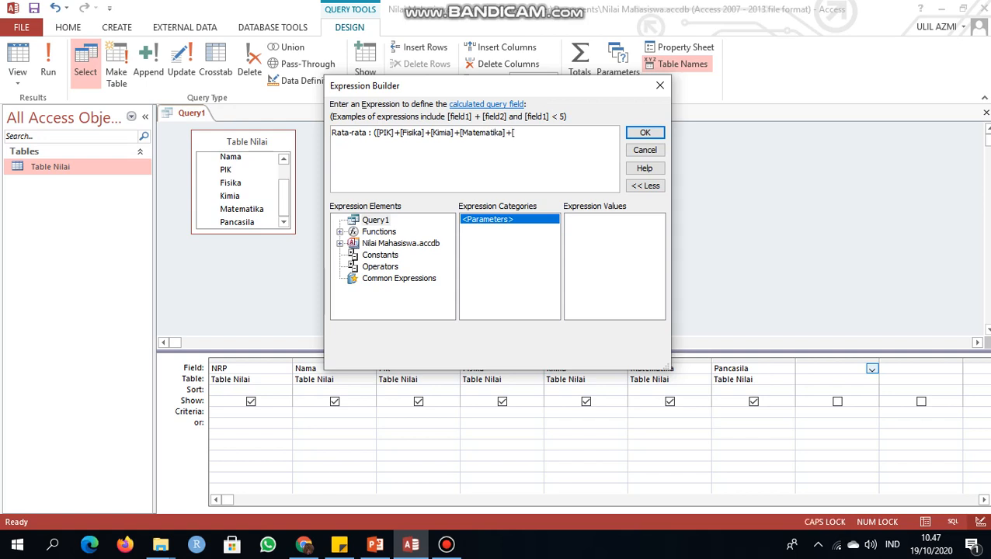
# Step: Complete the Rata-rata expression with "Pancasila])/5" and accept it as a calculated field
pyautogui.press('capslock')
pyautogui.write('ancasika')
pyautogui.press('BackSpace')
pyautogui.press('BackSpace')
pyautogui.write('la])')
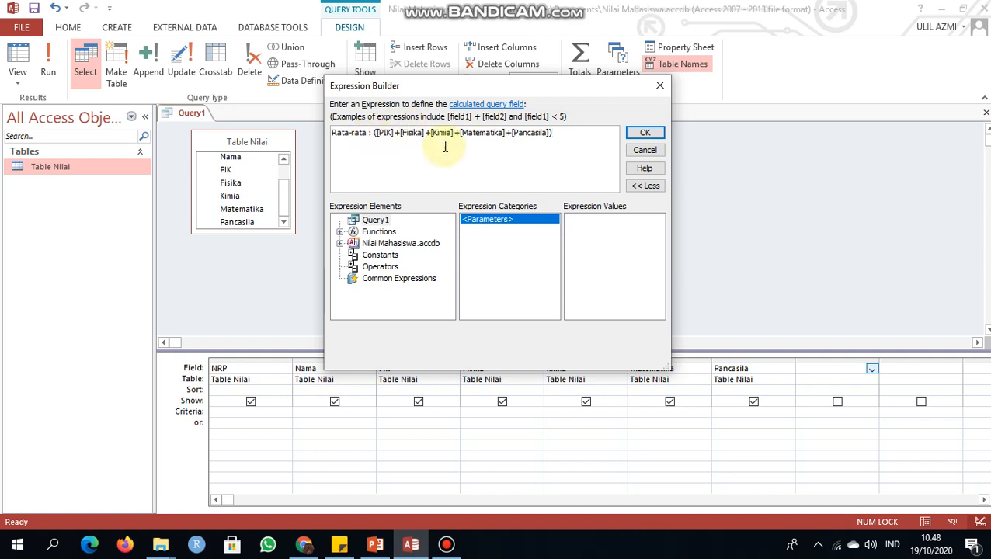
pyautogui.write('/5')
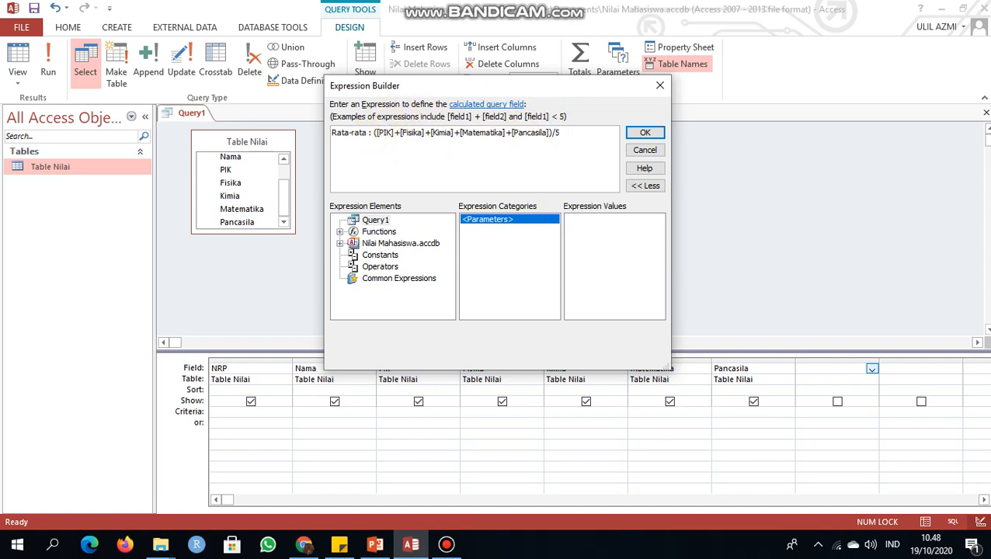
pyautogui.click(645, 132)
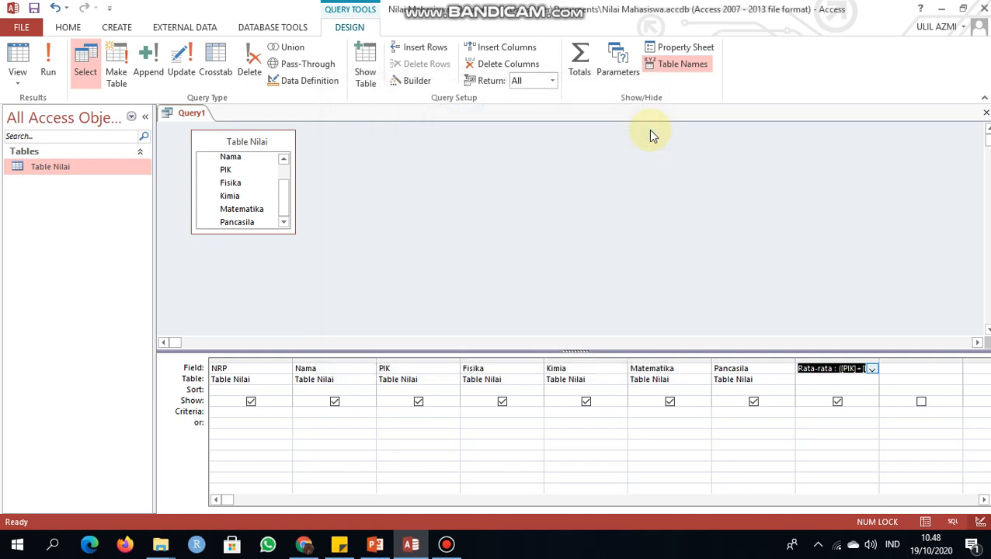
# Step: Check the Keterangan field rules and IIF formula on slide 11 in PowerPoint and return to the Access query
pyautogui.click(904, 369)
pyautogui.click(371, 548)
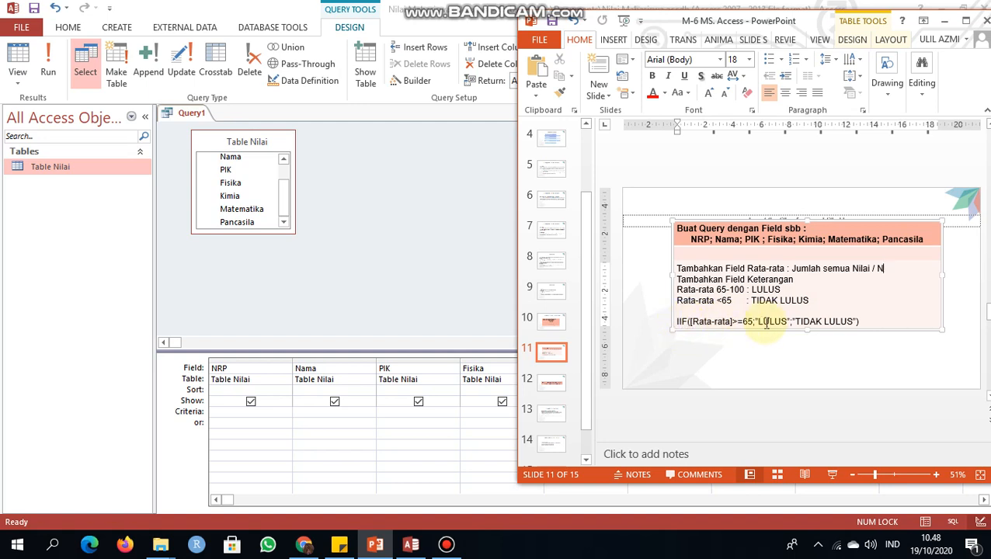
pyautogui.click(394, 308)
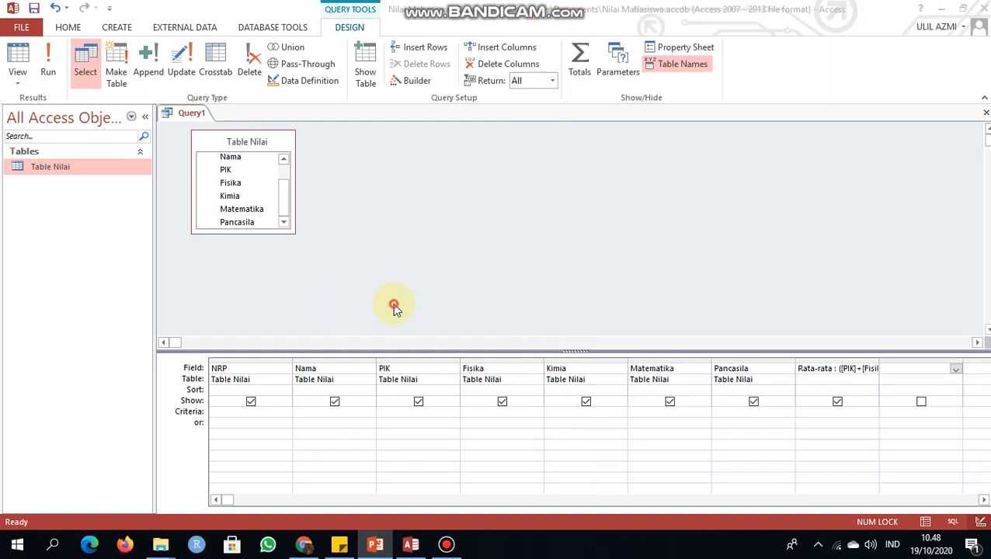
# Step: Open the Expression Builder for the empty column after Rata-rata and start the expression "Keterangan : IIF("
pyautogui.rightClick(913, 370)
pyautogui.click(939, 469)
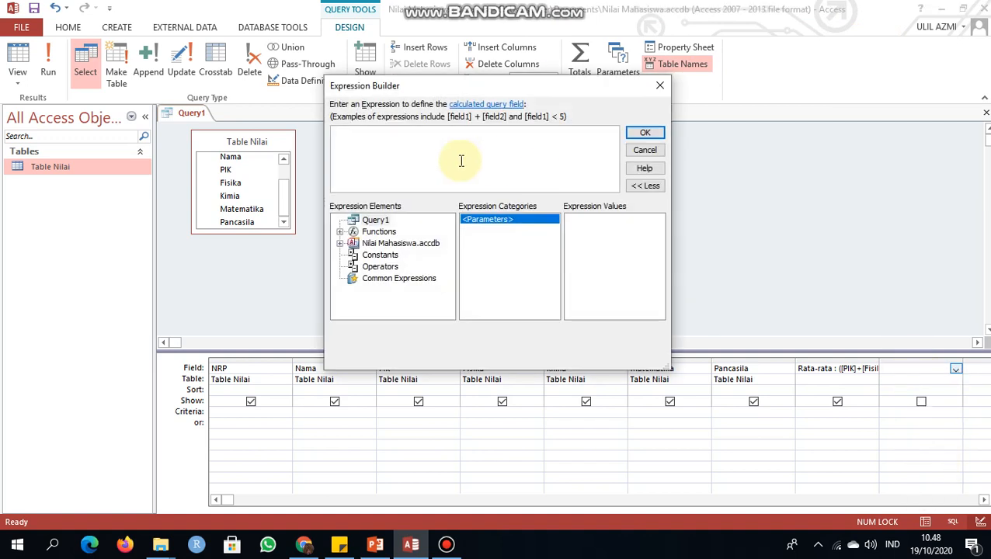
pyautogui.write('Keterangan')
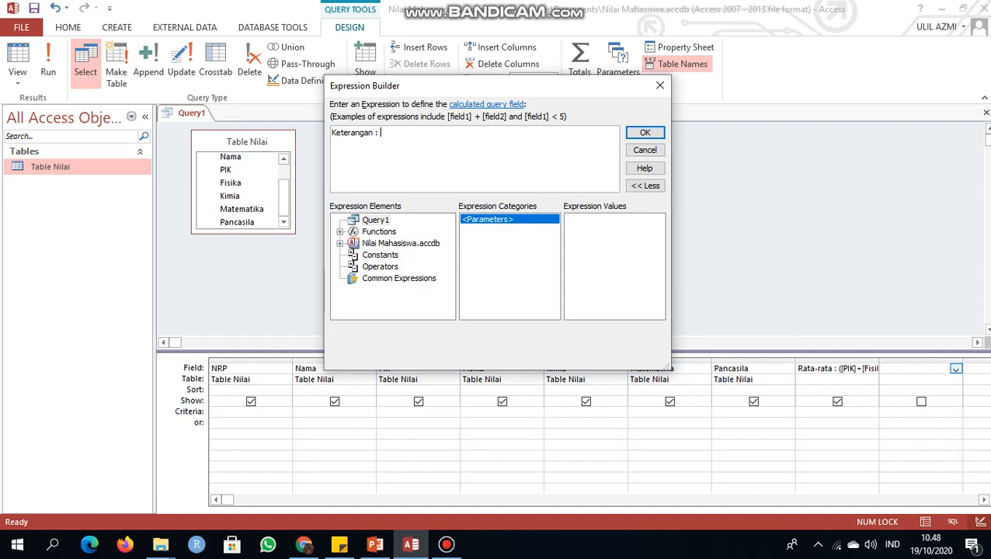
pyautogui.write(' : (')
pyautogui.press('capslock')
pyautogui.write('IIF')
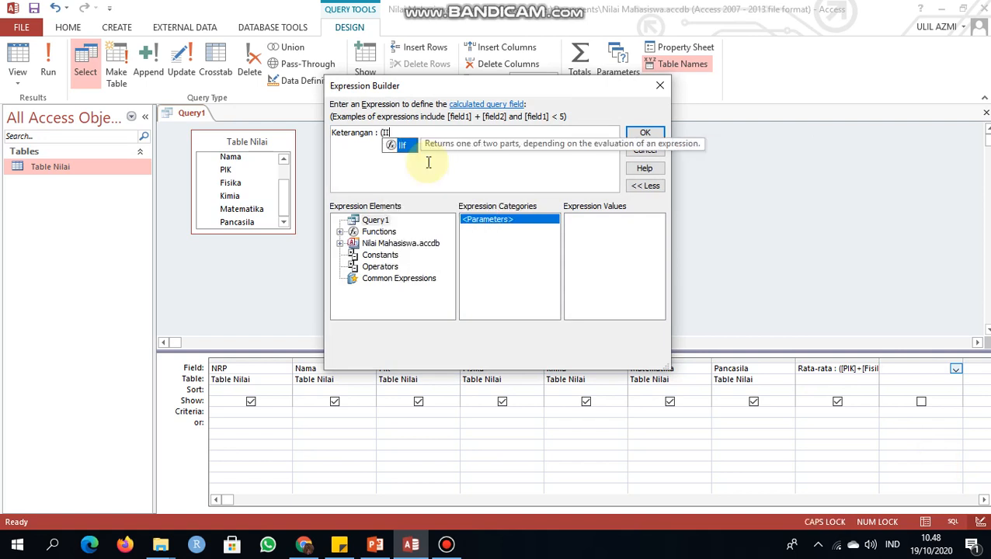
pyautogui.press('BackSpace')
pyautogui.press('BackSpace')
pyautogui.press('BackSpace')
pyautogui.press('BackSpace')
pyautogui.write('IIF')
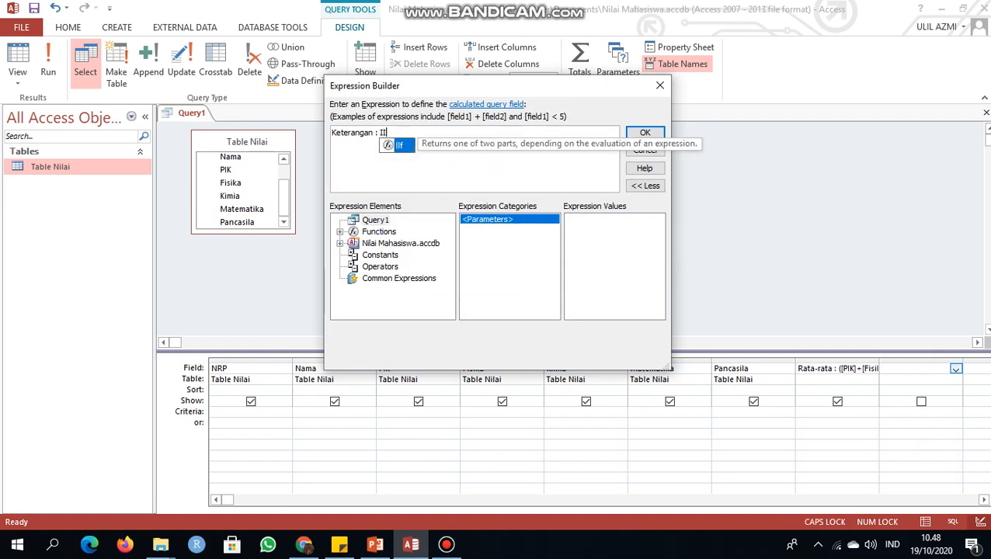
pyautogui.write('(')
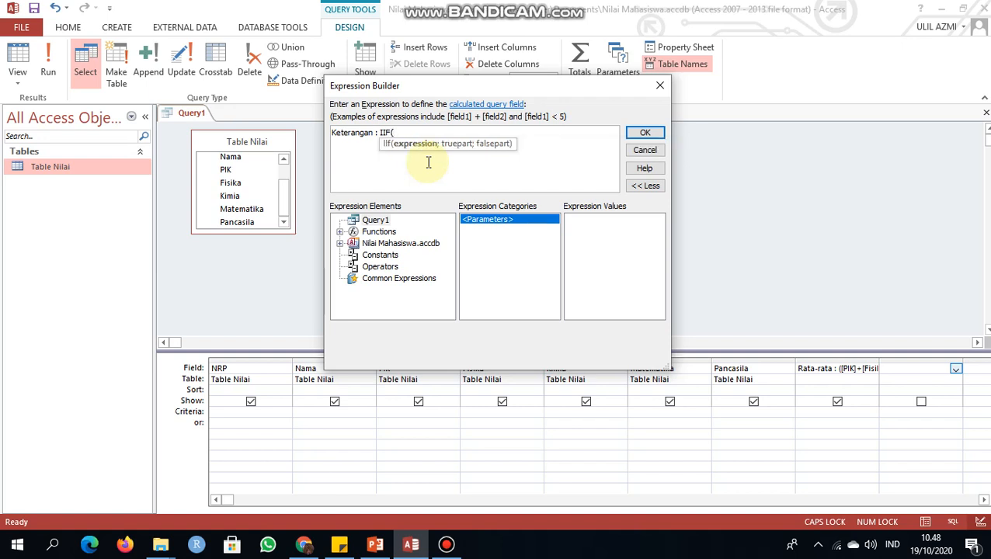
pyautogui.write('[')
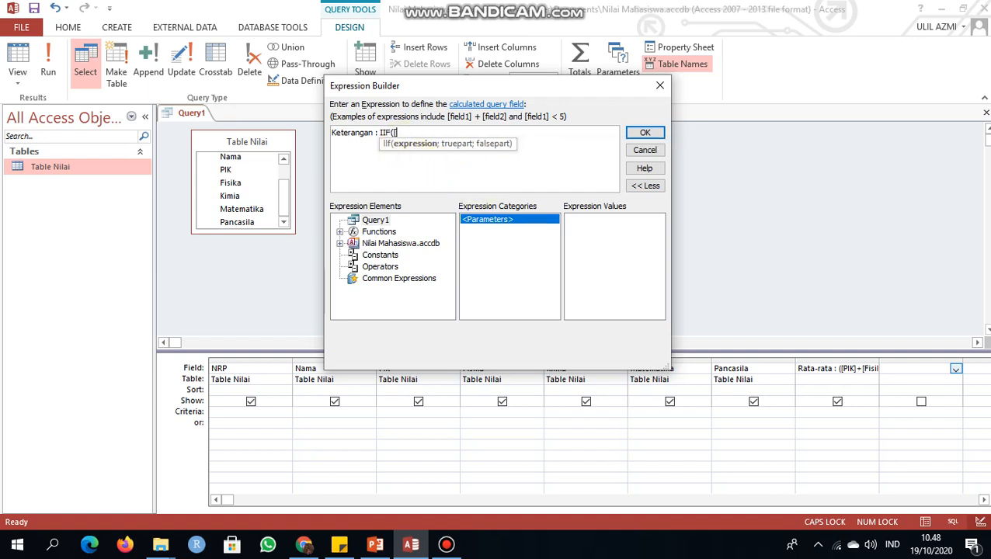
# Step: Enter "[Rata-rata]>=65" as the condition of the IIF function
pyautogui.press('capslock')
pyautogui.write('Rata-rata')
pyautogui.write('] >=65')
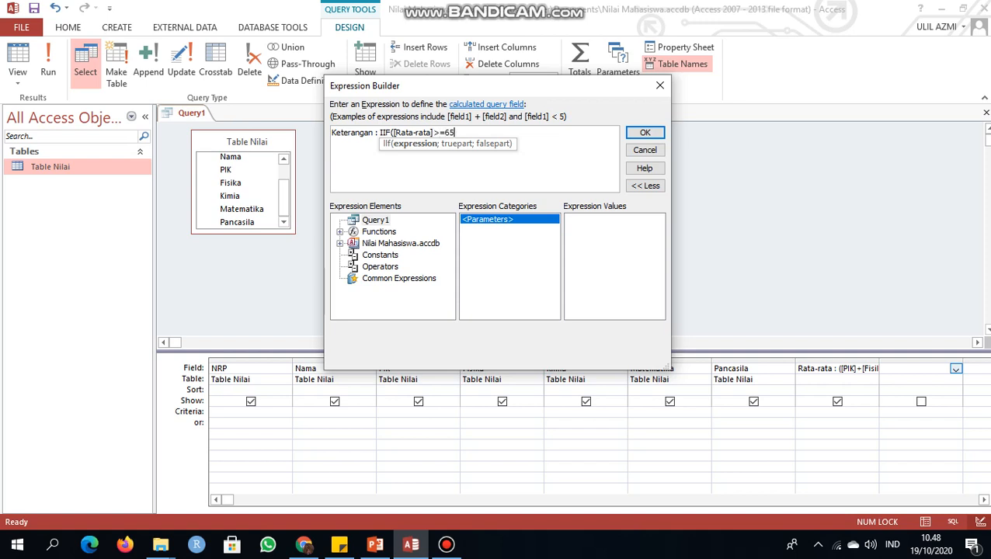
pyautogui.write(';"')
# Step: Set the IIF results to "LULUS" when true and "TIDAK LULUS" when false, separated by semicolons, and accept the expression
pyautogui.press('capslock')
pyautogui.write('LULUS";"TIDAK')
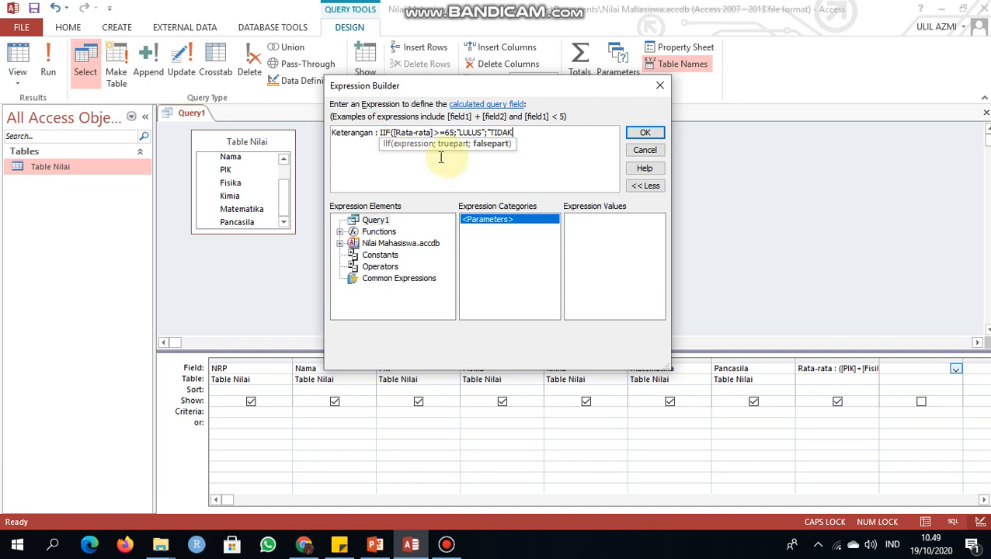
pyautogui.write('LULUS"')
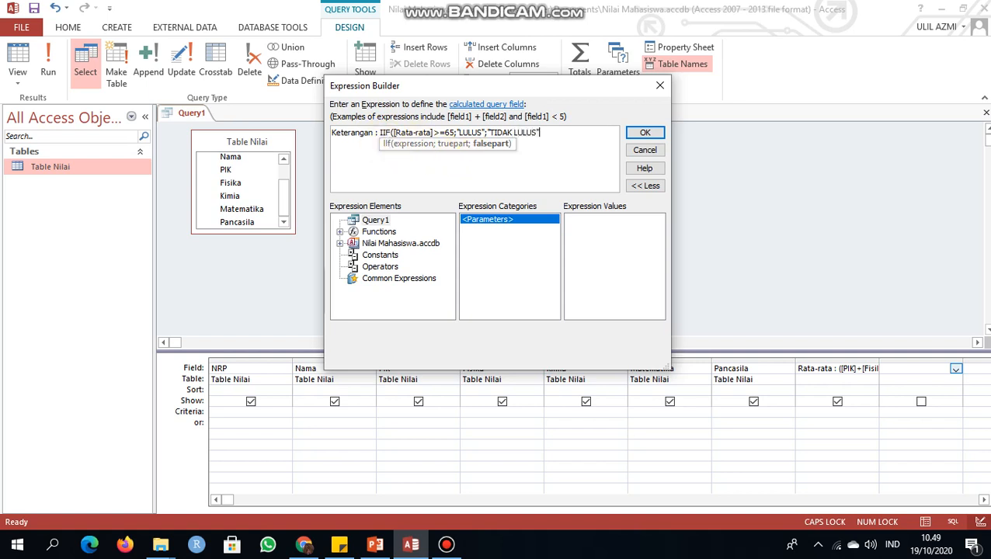
pyautogui.write(')')
pyautogui.click(645, 136)
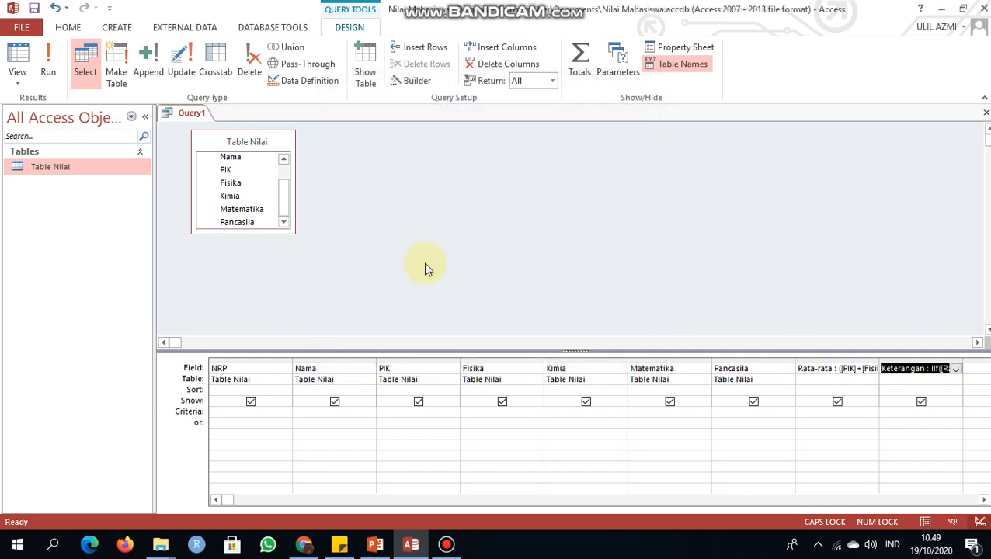
# Step: Save the query under the name Query Nilai and close it
pyautogui.rightClick(188, 116)
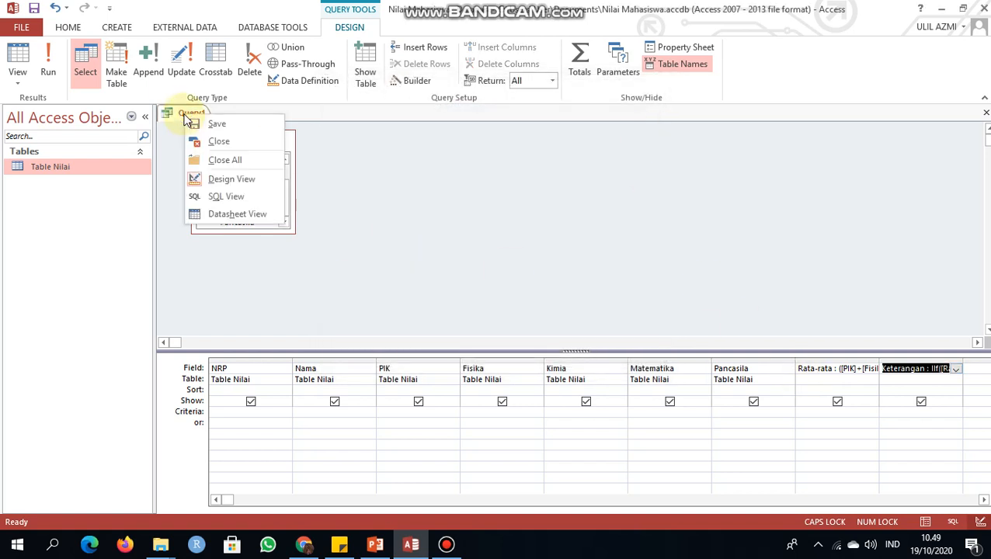
pyautogui.click(203, 126)
pyautogui.click(461, 191)
pyautogui.press('BackSpace')
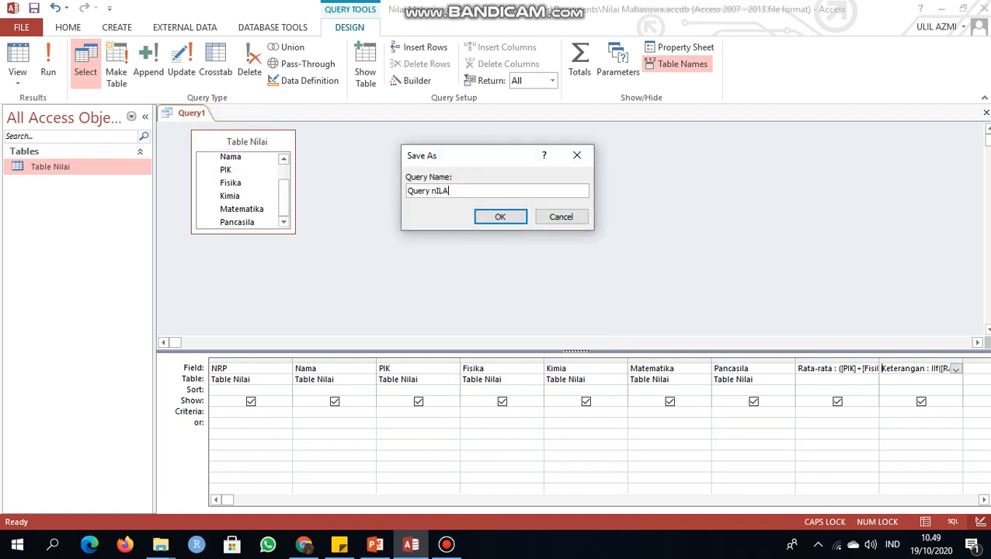
pyautogui.write('N')
pyautogui.press('capslock')
pyautogui.write('ilai')
pyautogui.click(500, 217)
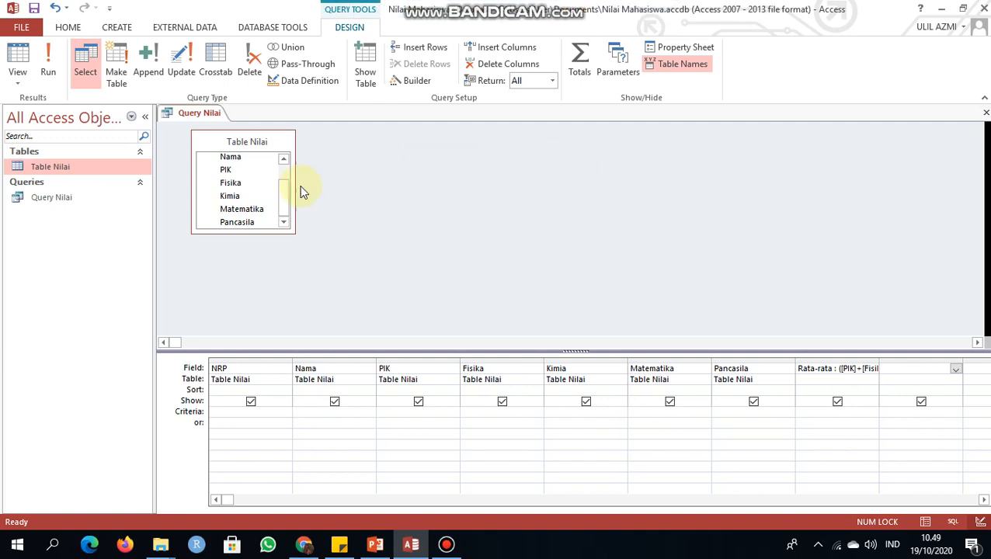
pyautogui.rightClick(187, 120)
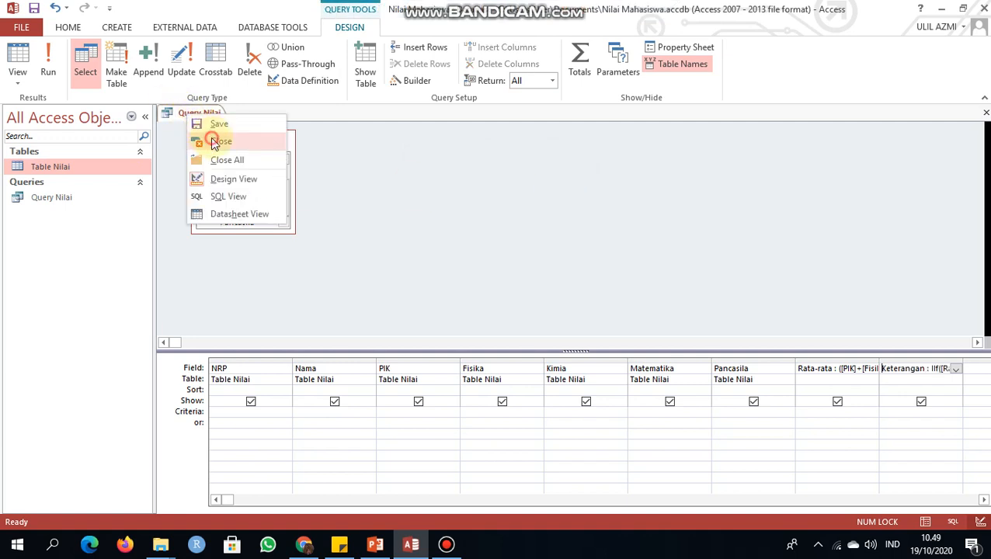
pyautogui.click(215, 143)
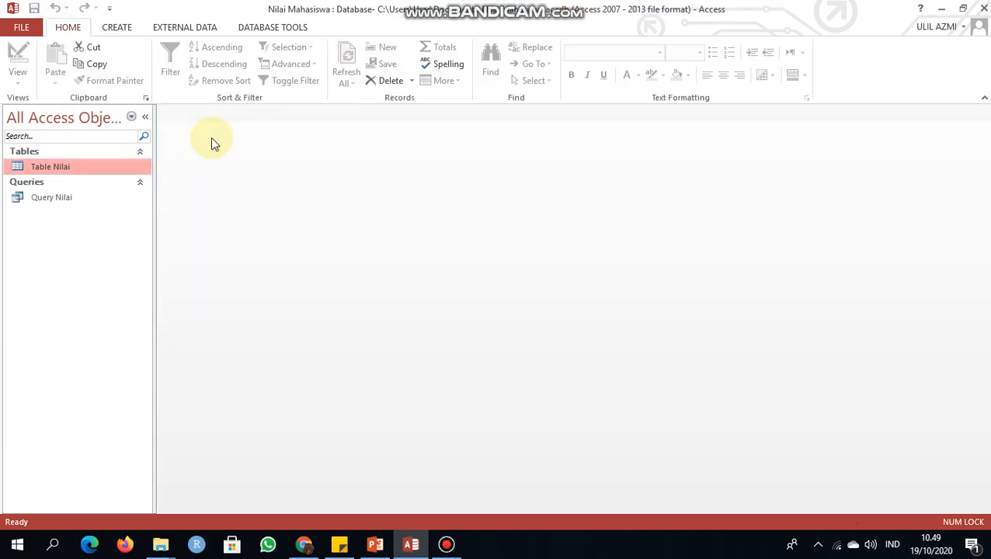
pyautogui.click(112, 35)
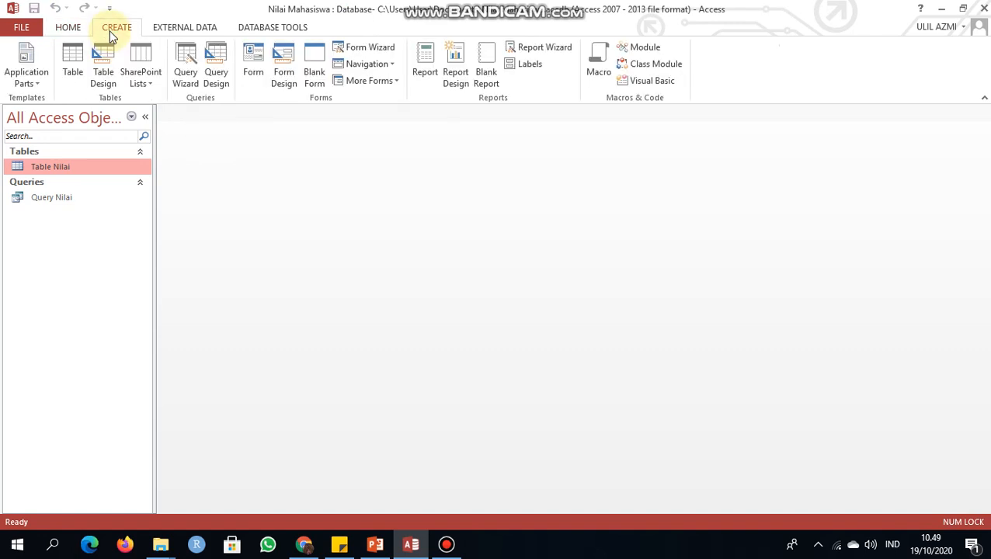
pyautogui.moveTo(620, 9)
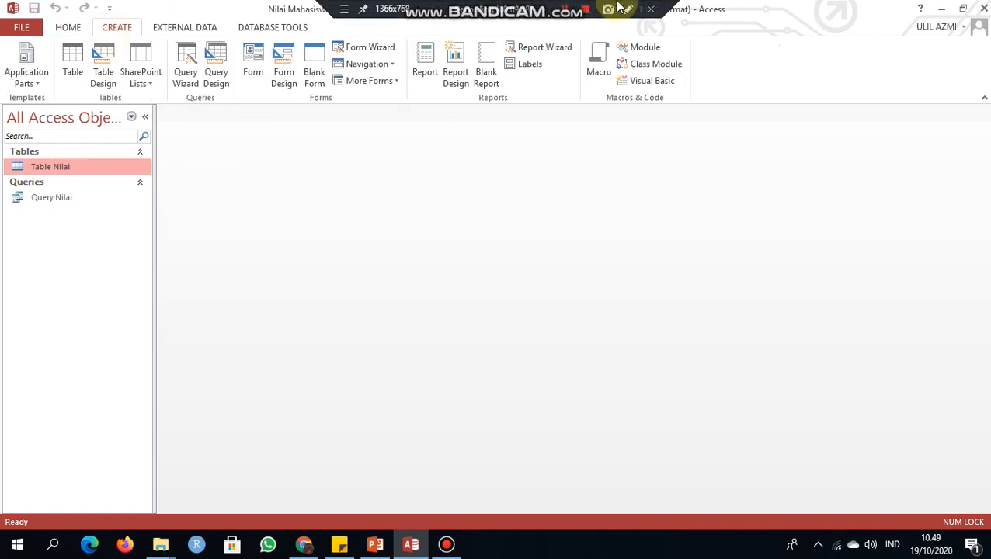